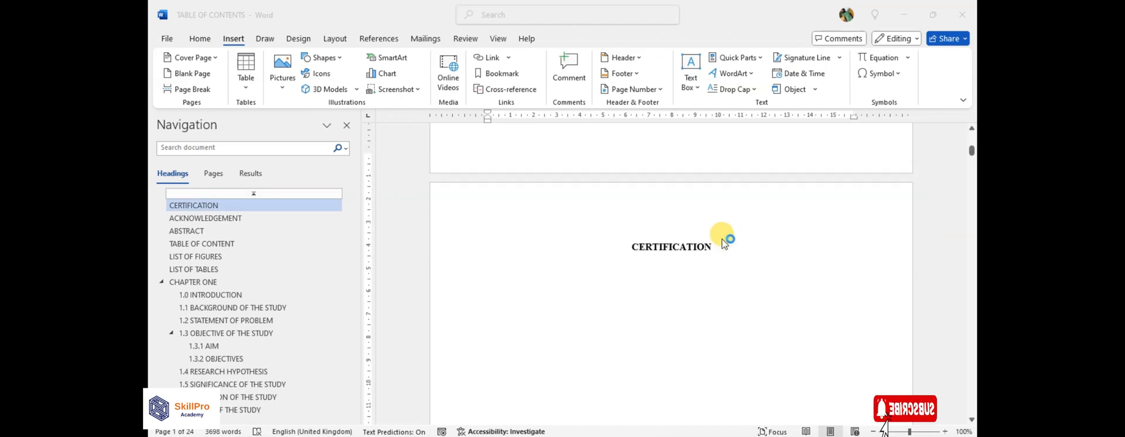
{"action": "scroll", "coordinate": [725, 257], "scroll_direction": "down", "scroll_amount": 15}
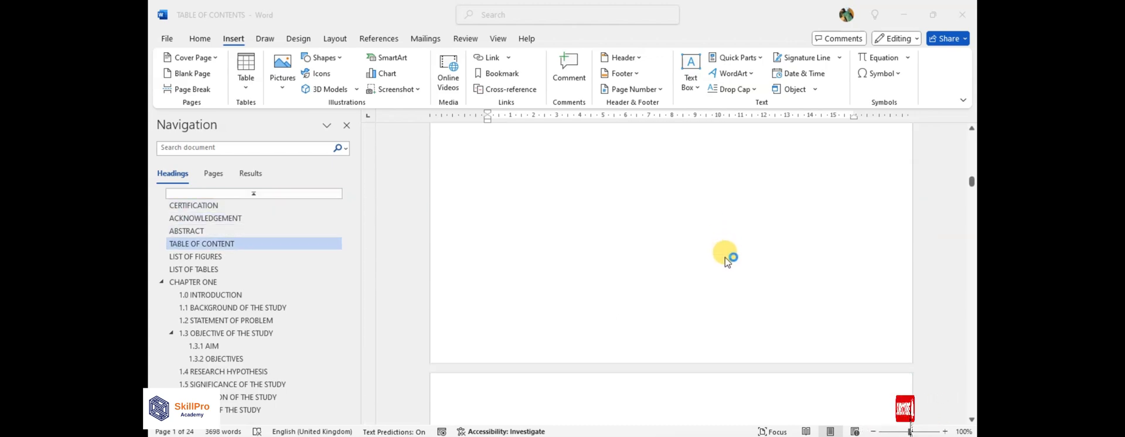
Update the entire table of contents on the TABLE OF CONTENT page, not only its page numbers.
{"action": "scroll", "coordinate": [726, 255], "scroll_direction": "up", "scroll_amount": 4}
{"action": "scroll", "coordinate": [726, 255], "scroll_direction": "up", "scroll_amount": 1}
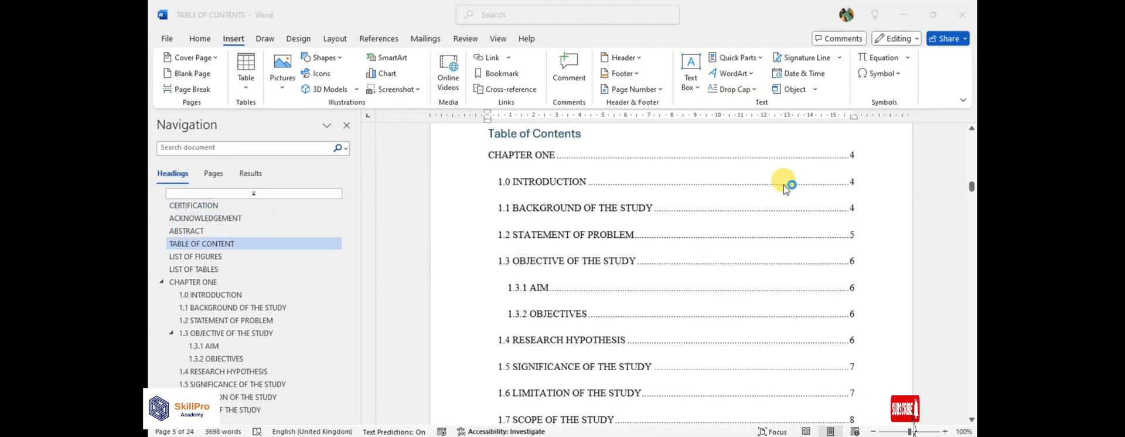
{"action": "scroll", "coordinate": [845, 163], "scroll_direction": "up", "scroll_amount": 3}
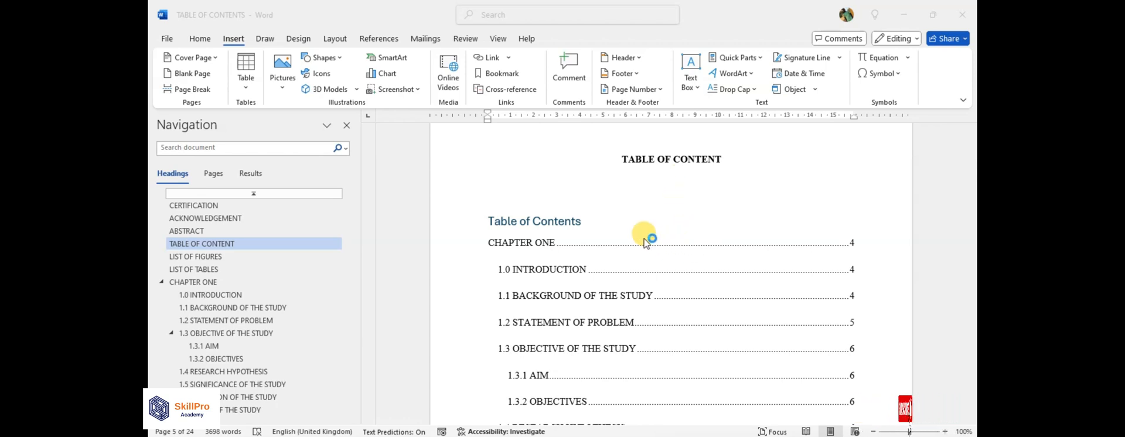
{"action": "scroll", "coordinate": [698, 248], "scroll_direction": "up", "scroll_amount": 6}
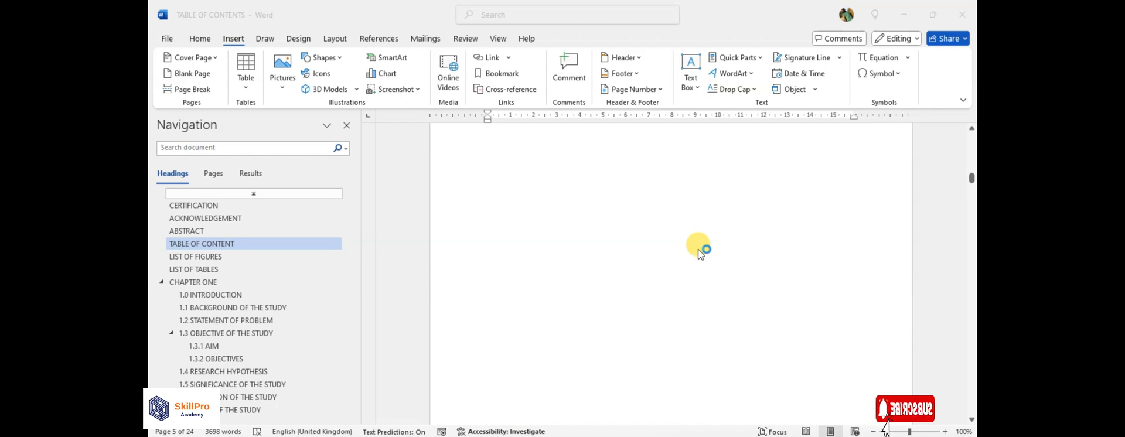
{"action": "scroll", "coordinate": [697, 248], "scroll_direction": "down", "scroll_amount": 6}
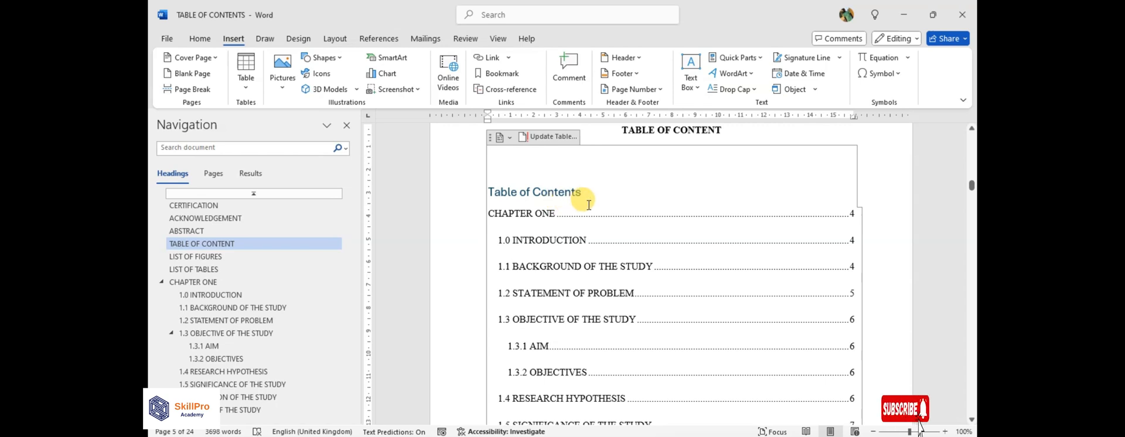
{"action": "left_click", "coordinate": [530, 136]}
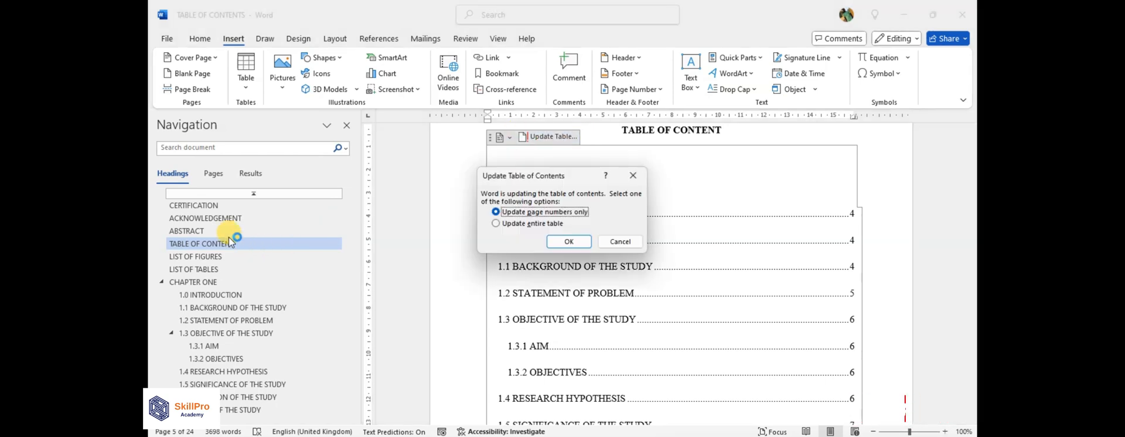
{"action": "left_click", "coordinate": [530, 223]}
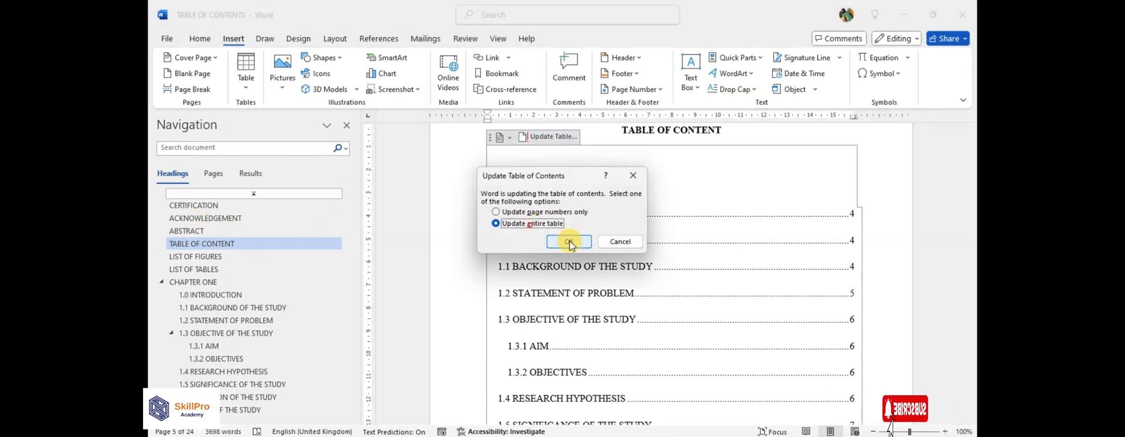
{"action": "left_click", "coordinate": [570, 242]}
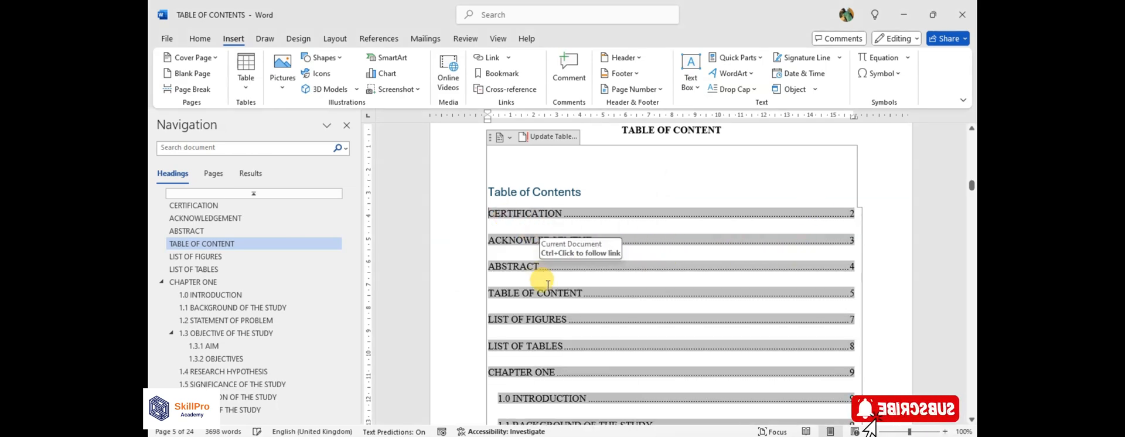
Set the page number format to i, ii, iii, with numbering starting at i from the title page.
{"action": "scroll", "coordinate": [656, 284], "scroll_direction": "down", "scroll_amount": 2}
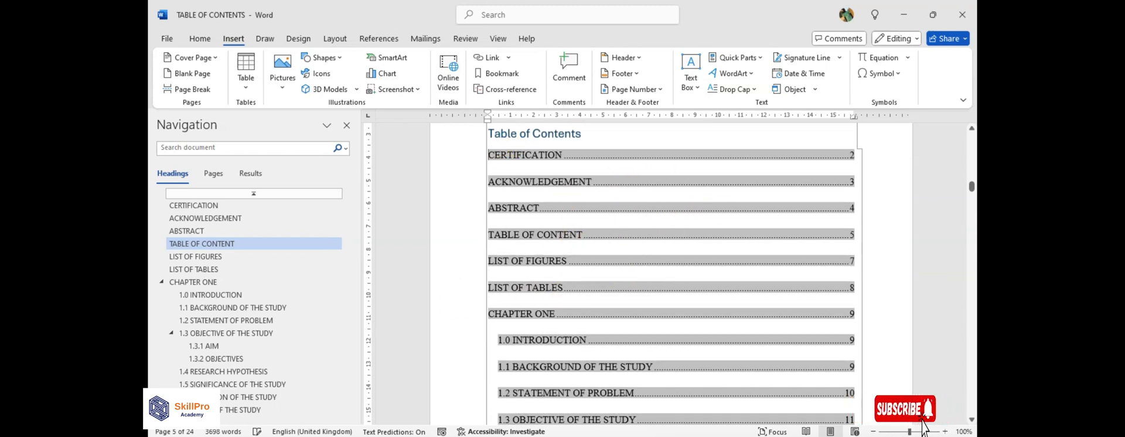
{"action": "scroll", "coordinate": [724, 285], "scroll_direction": "up", "scroll_amount": 20}
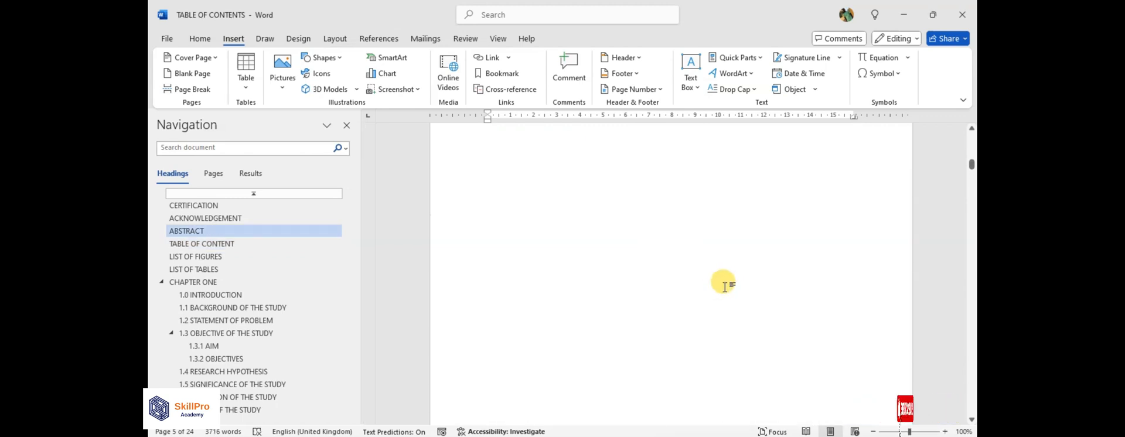
{"action": "scroll", "coordinate": [726, 286], "scroll_direction": "up", "scroll_amount": 20}
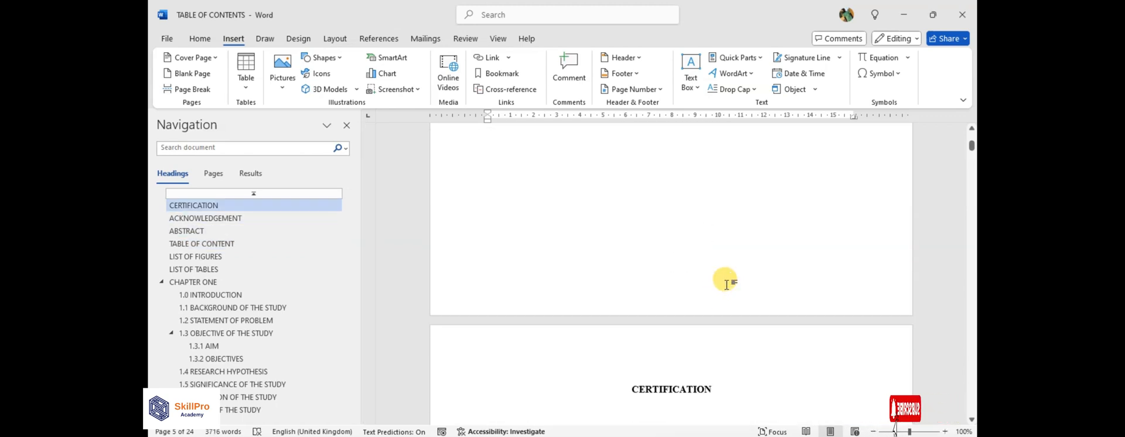
{"action": "scroll", "coordinate": [728, 283], "scroll_direction": "up", "scroll_amount": 5}
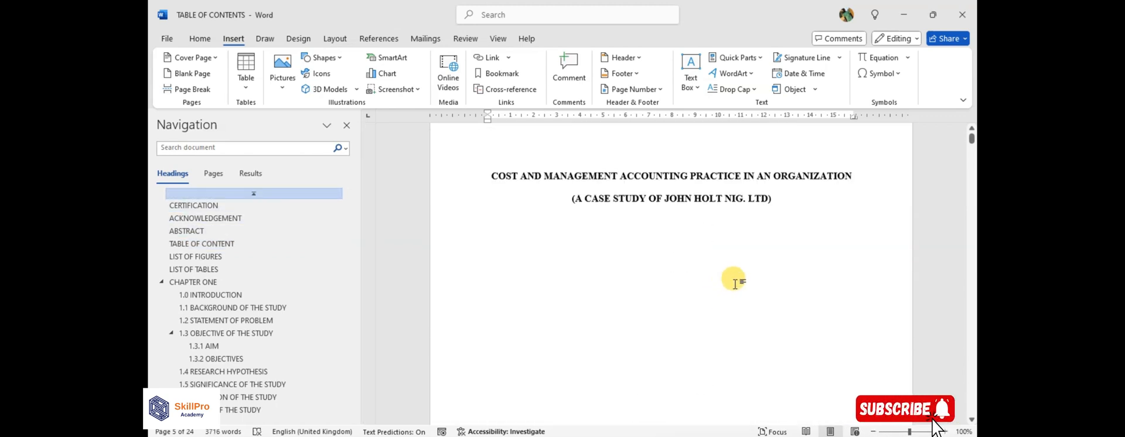
{"action": "left_click", "coordinate": [670, 283]}
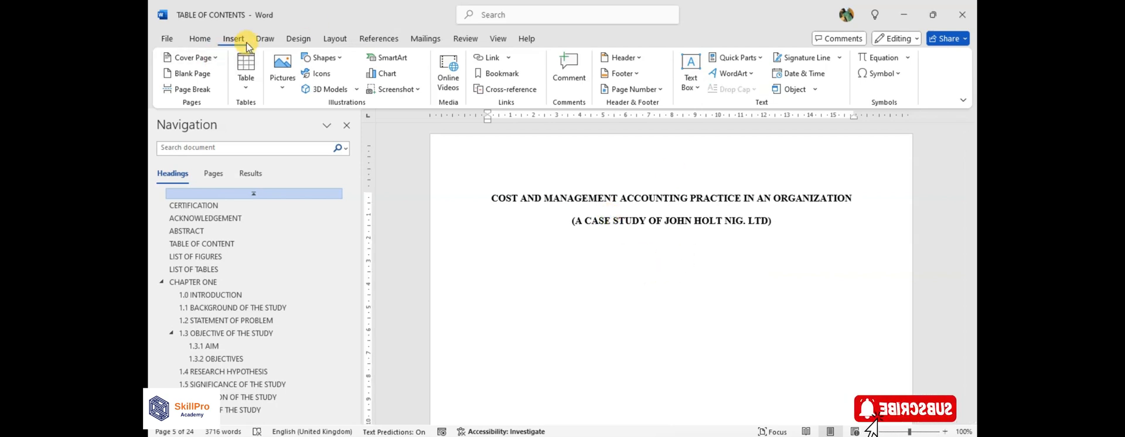
{"action": "left_click", "coordinate": [649, 89]}
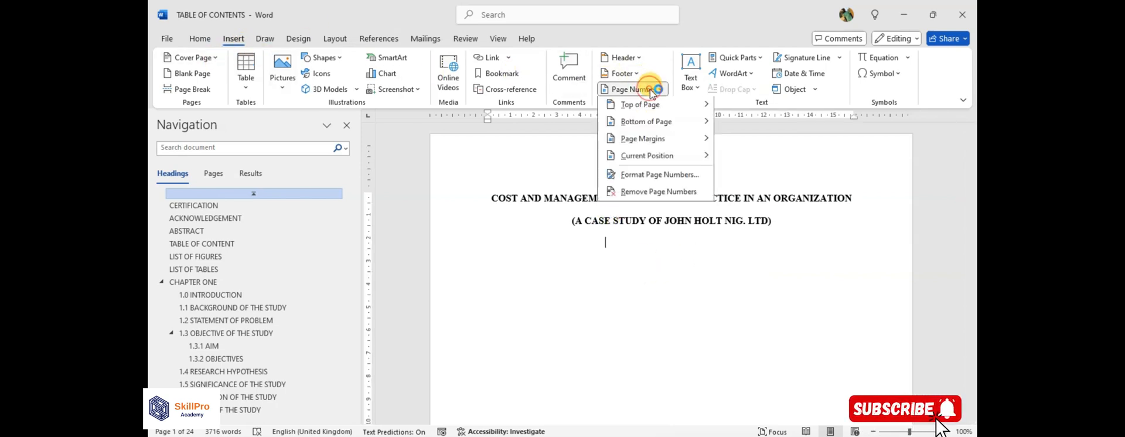
{"action": "left_click", "coordinate": [647, 175]}
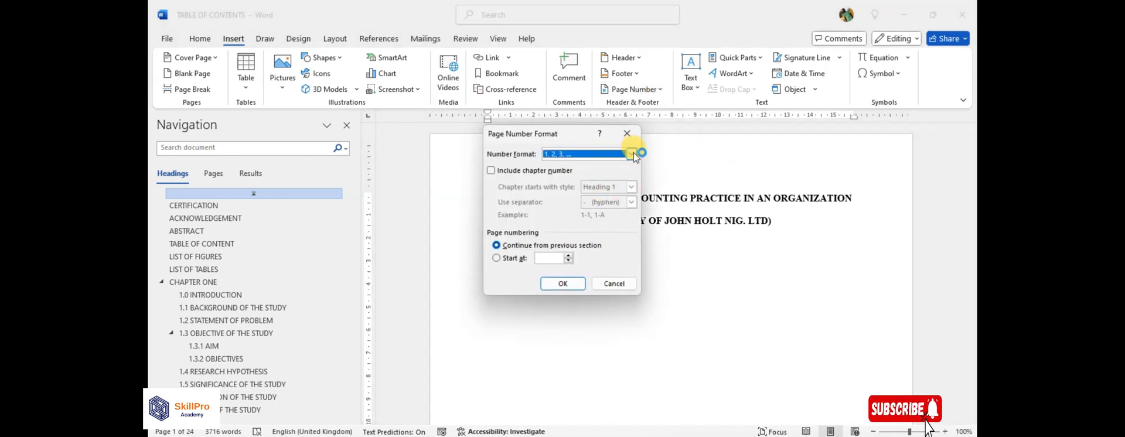
{"action": "left_click", "coordinate": [632, 155]}
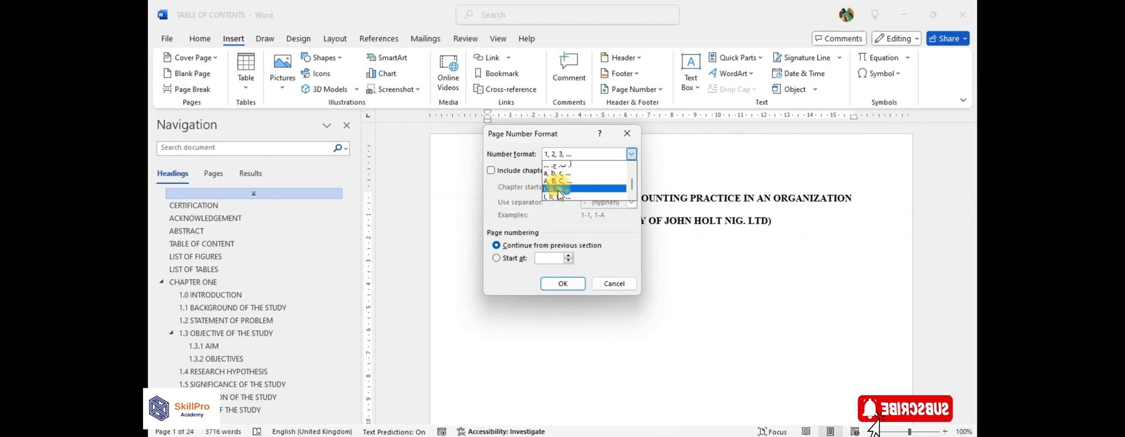
{"action": "left_click", "coordinate": [557, 189]}
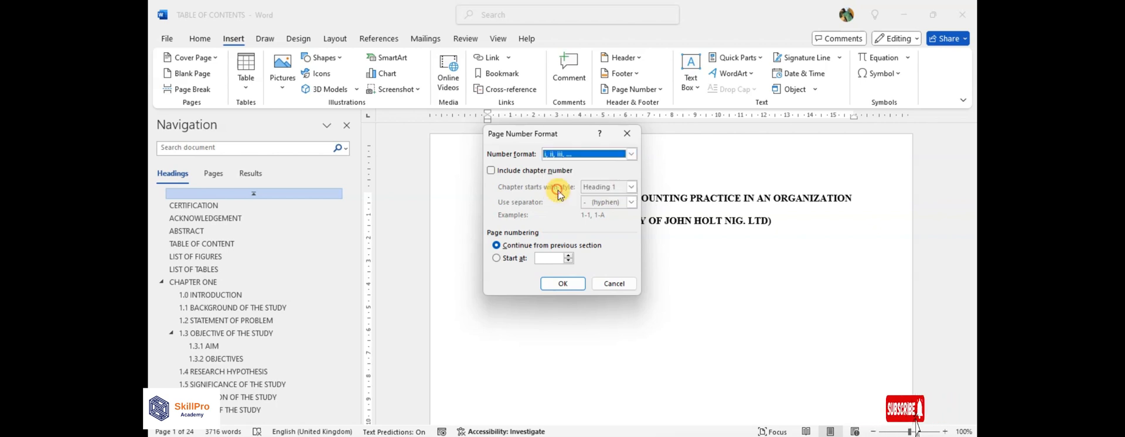
{"action": "left_click", "coordinate": [549, 258]}
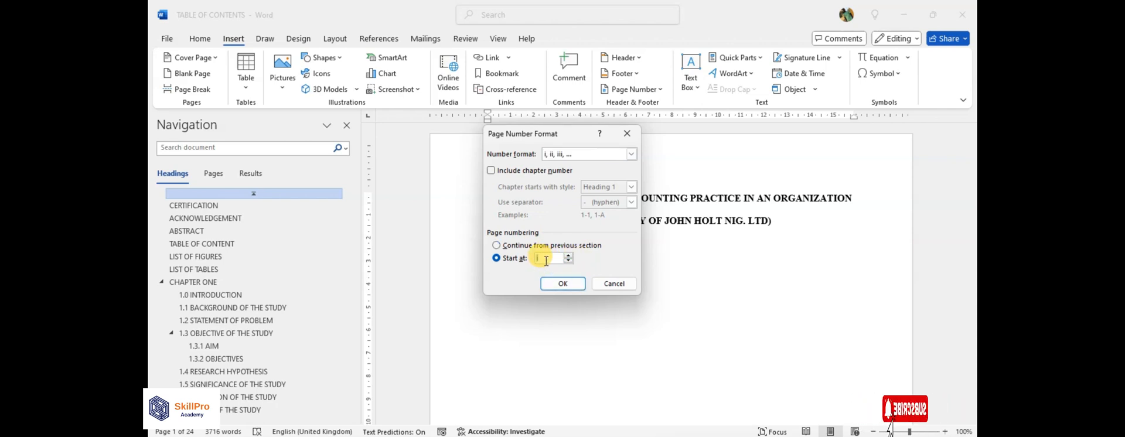
{"action": "left_click", "coordinate": [562, 283]}
Insert a Plain Number 2 page number at the bottom of the pages and return to the body text.
{"action": "scroll", "coordinate": [708, 252], "scroll_direction": "down", "scroll_amount": 10}
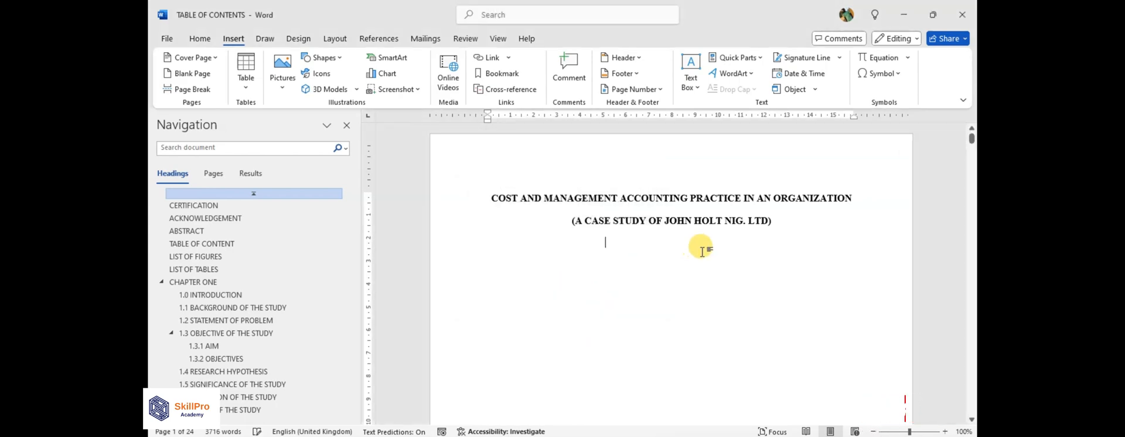
{"action": "scroll", "coordinate": [711, 246], "scroll_direction": "up", "scroll_amount": 10}
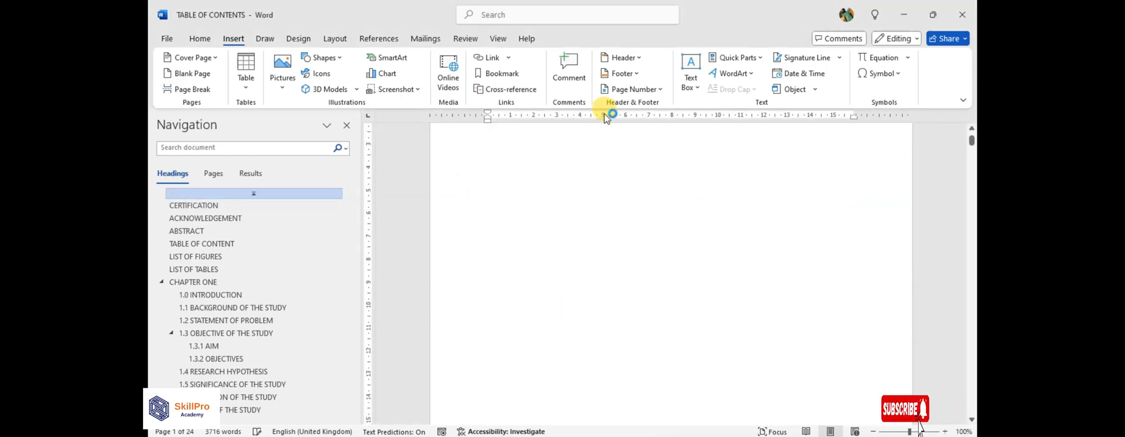
{"action": "left_click", "coordinate": [240, 37]}
{"action": "left_click", "coordinate": [661, 88]}
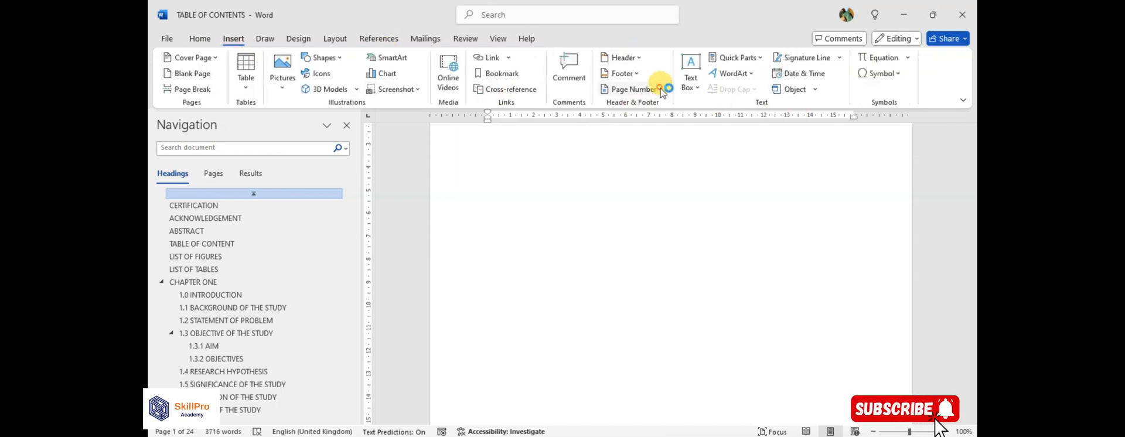
{"action": "mouse_move", "coordinate": [666, 124]}
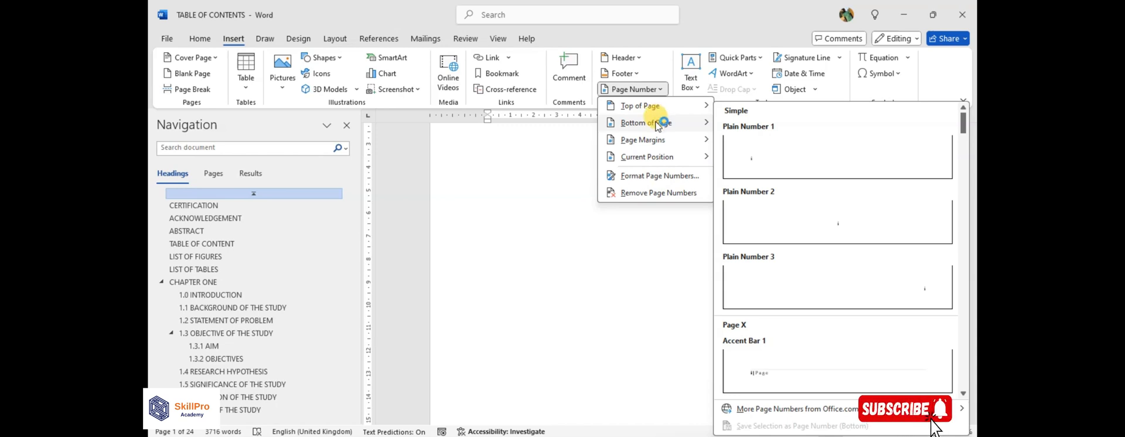
{"action": "left_click", "coordinate": [841, 233]}
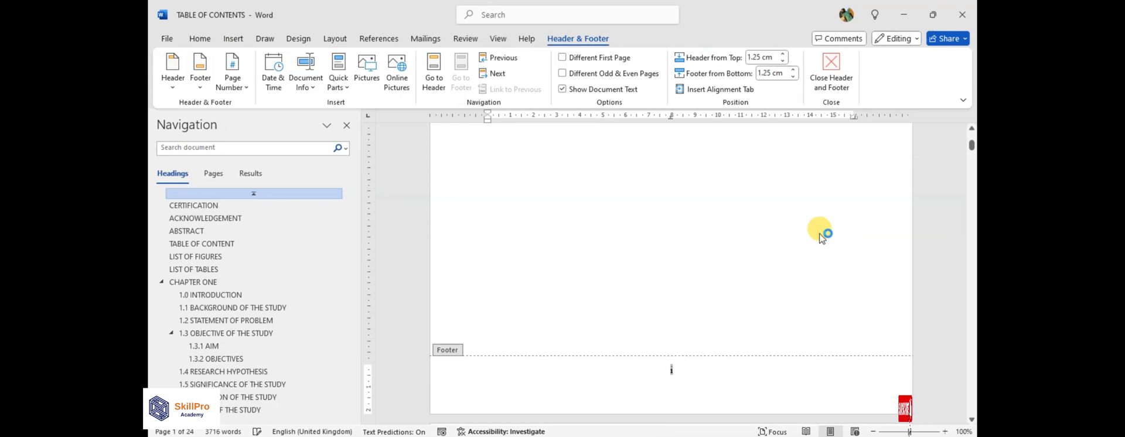
{"action": "scroll", "coordinate": [677, 275], "scroll_direction": "up", "scroll_amount": 7}
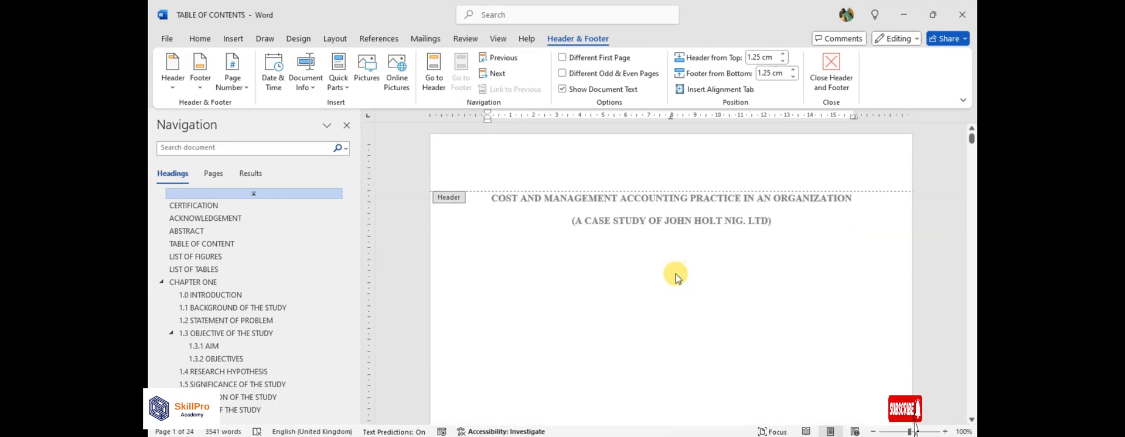
{"action": "scroll", "coordinate": [676, 273], "scroll_direction": "down", "scroll_amount": 3}
{"action": "scroll", "coordinate": [677, 271], "scroll_direction": "down", "scroll_amount": 15}
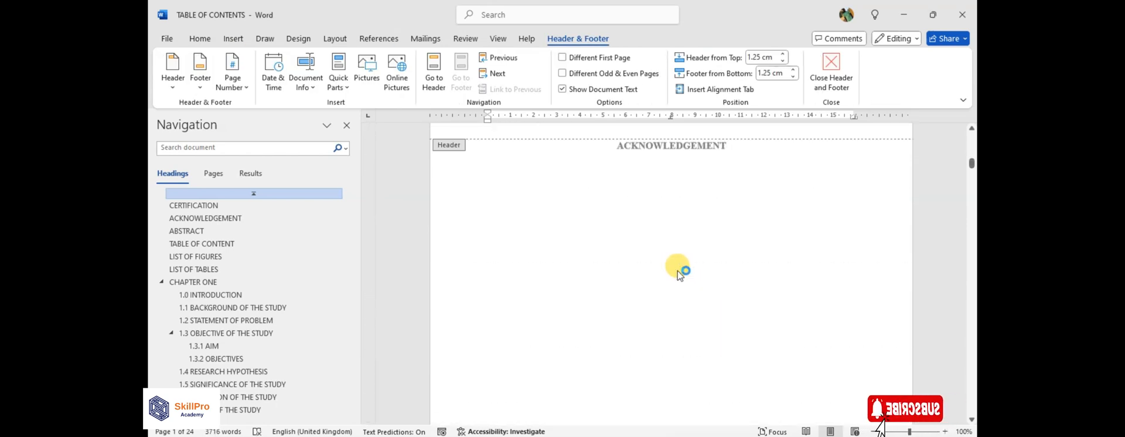
{"action": "scroll", "coordinate": [681, 263], "scroll_direction": "up", "scroll_amount": 7}
{"action": "scroll", "coordinate": [692, 272], "scroll_direction": "down", "scroll_amount": 6}
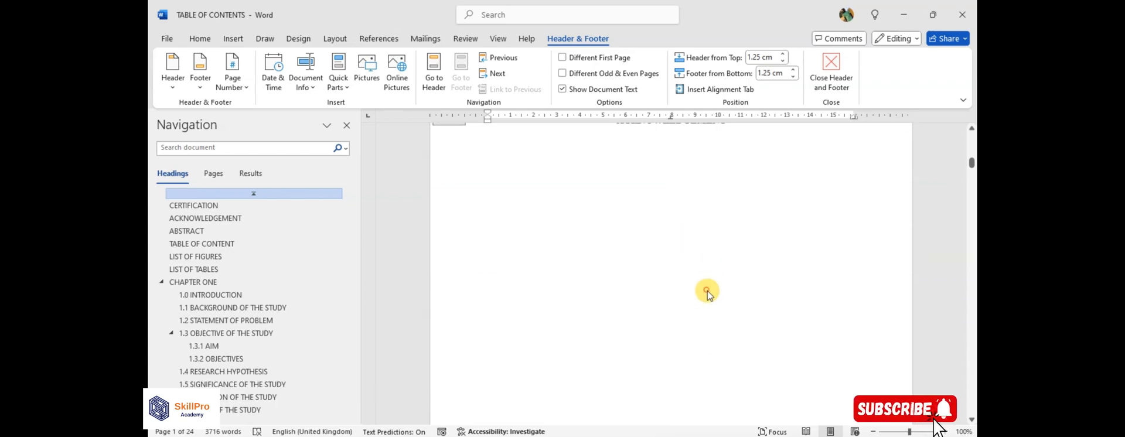
{"action": "double_click", "coordinate": [706, 290]}
{"action": "double_click", "coordinate": [706, 290]}
Examine the footer page numbers from the preliminary pages through the start of Chapter One.
{"action": "scroll", "coordinate": [706, 290], "scroll_direction": "down", "scroll_amount": 20}
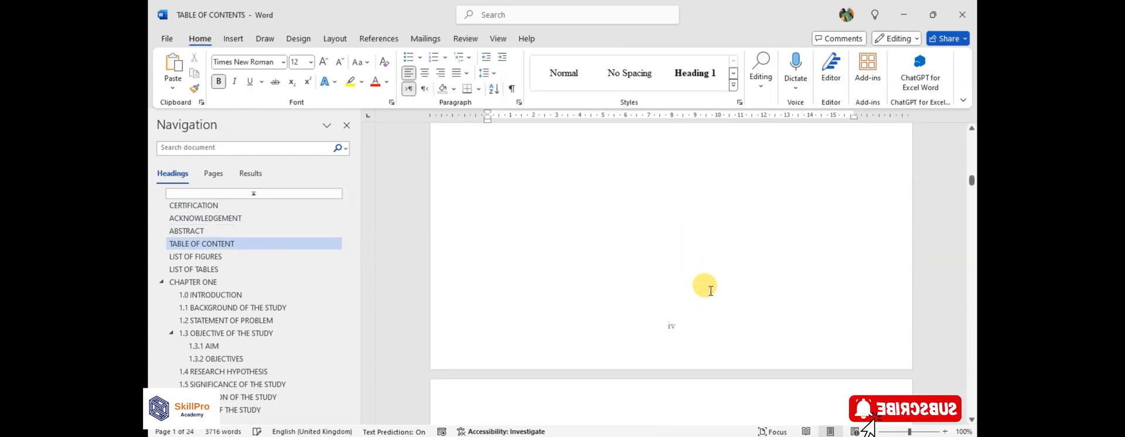
{"action": "scroll", "coordinate": [712, 290], "scroll_direction": "down", "scroll_amount": 20}
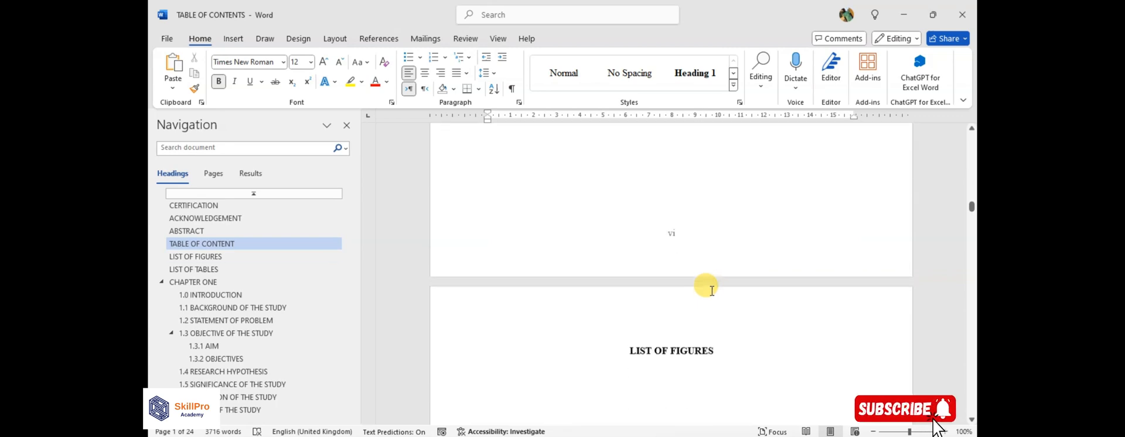
{"action": "scroll", "coordinate": [711, 291], "scroll_direction": "down", "scroll_amount": 20}
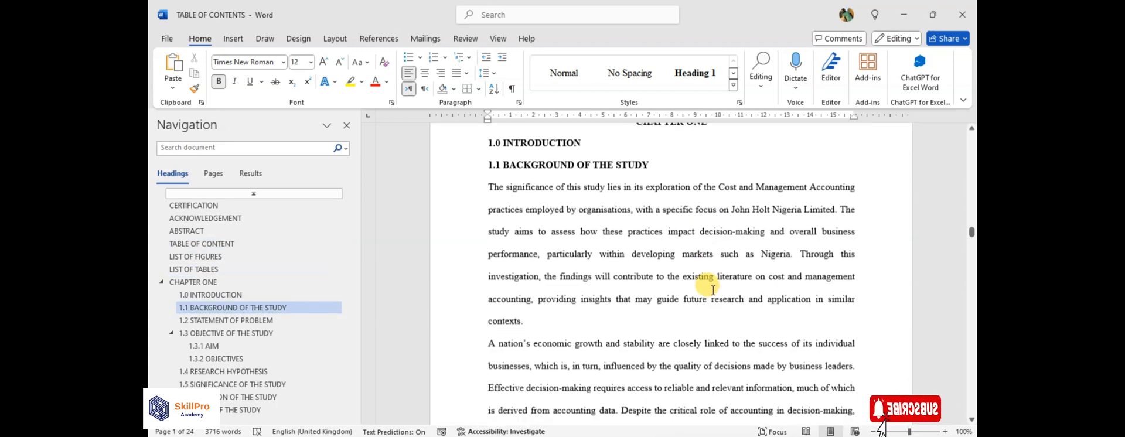
{"action": "scroll", "coordinate": [714, 289], "scroll_direction": "down", "scroll_amount": 5}
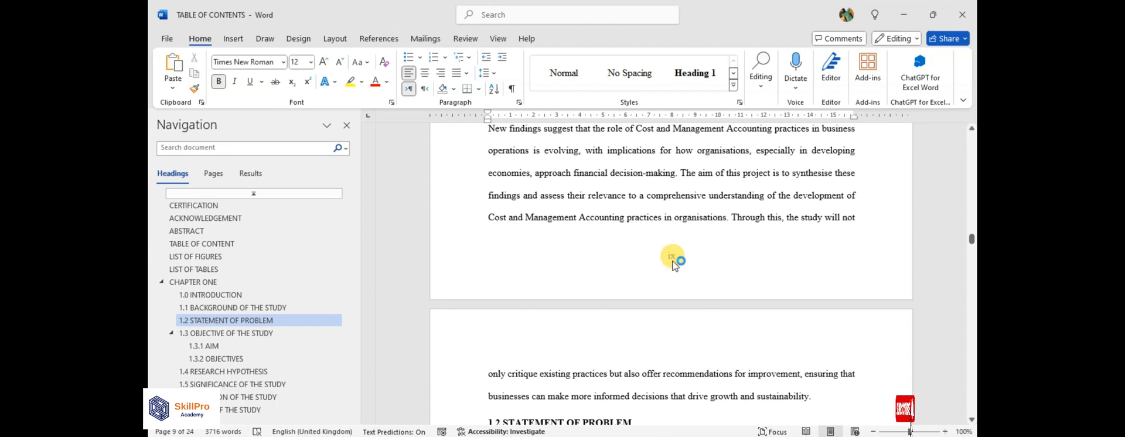
{"action": "scroll", "coordinate": [673, 263], "scroll_direction": "up", "scroll_amount": 15}
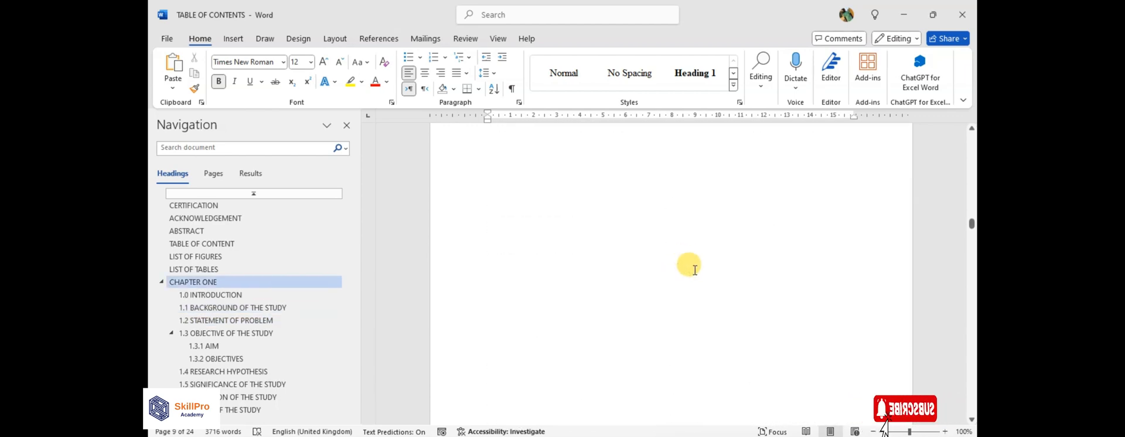
{"action": "scroll", "coordinate": [695, 270], "scroll_direction": "down", "scroll_amount": 4}
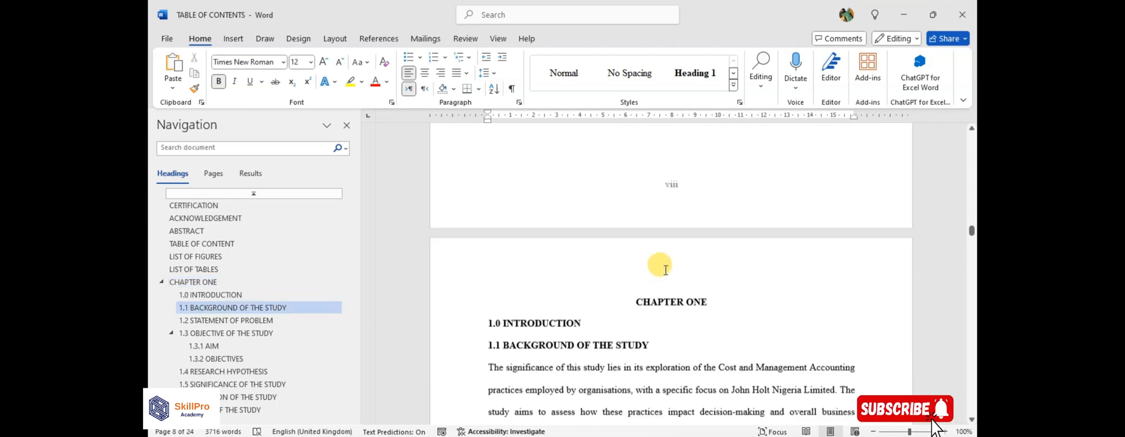
{"action": "scroll", "coordinate": [666, 270], "scroll_direction": "down", "scroll_amount": 10}
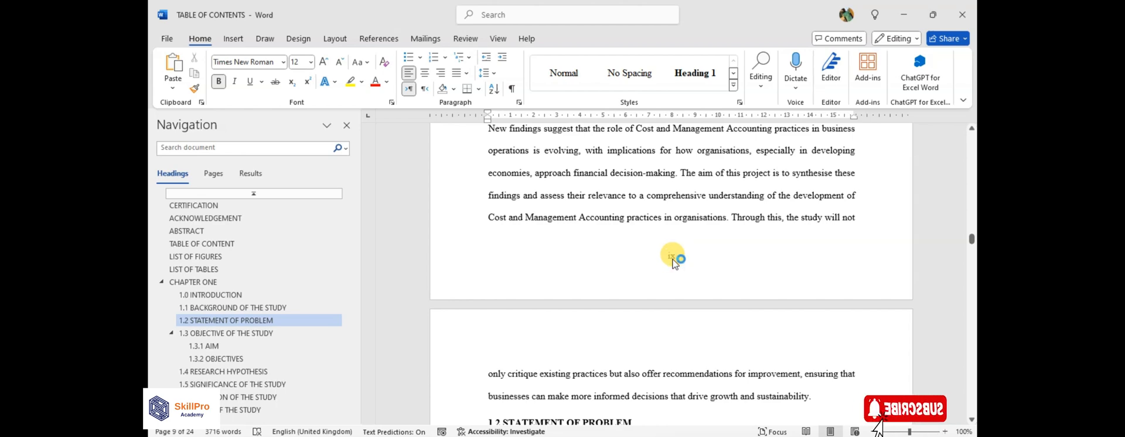
{"action": "scroll", "coordinate": [673, 263], "scroll_direction": "up", "scroll_amount": 12}
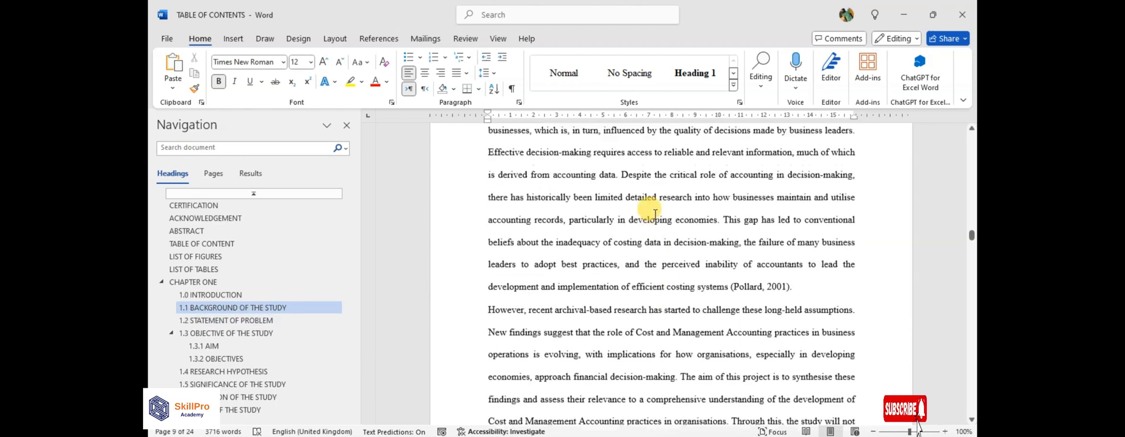
{"action": "scroll", "coordinate": [650, 202], "scroll_direction": "up", "scroll_amount": 3}
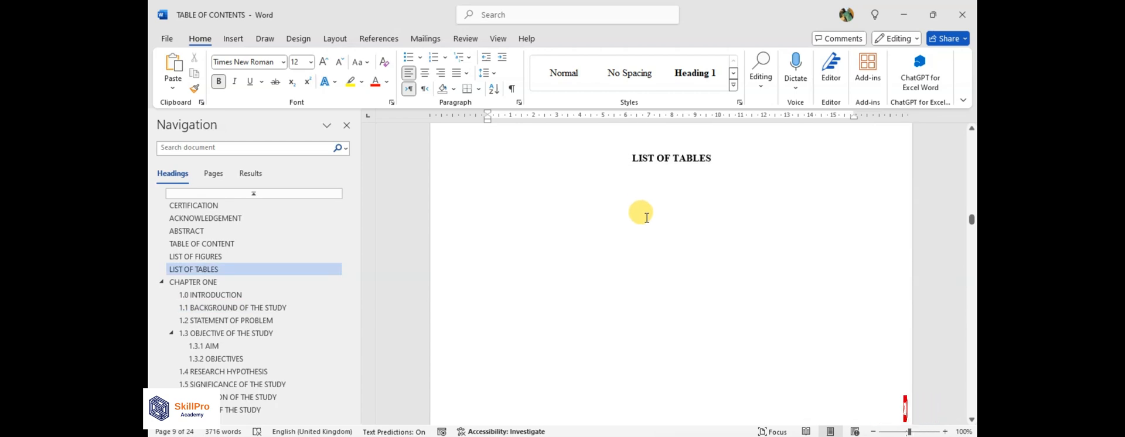
Start a new section after the LIST OF TABLES heading by applying the page setup from this point forward.
{"action": "left_click", "coordinate": [679, 340]}
{"action": "scroll", "coordinate": [680, 342], "scroll_direction": "down", "scroll_amount": 1}
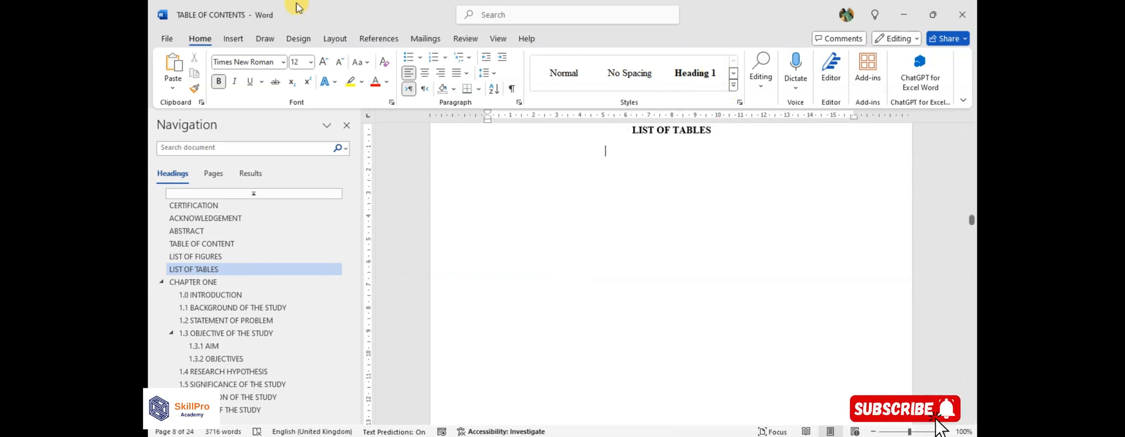
{"action": "left_click", "coordinate": [236, 41]}
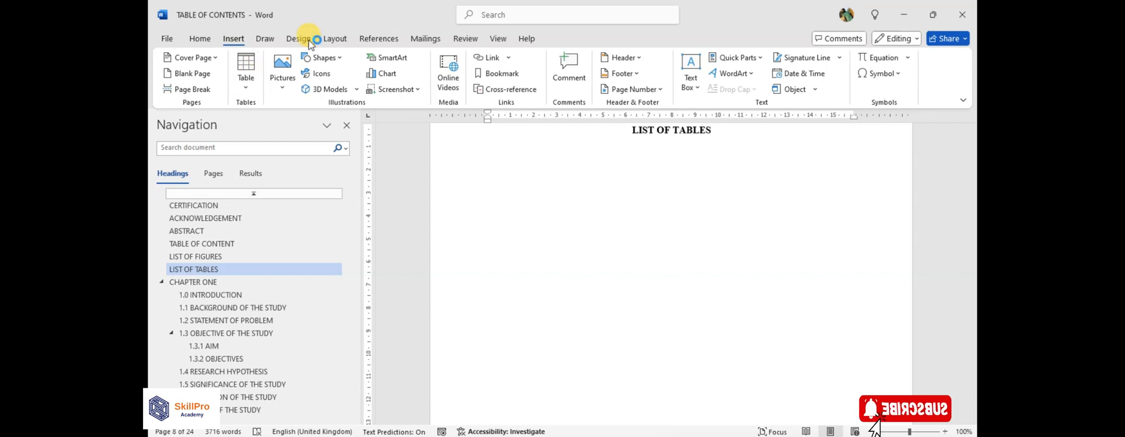
{"action": "left_click", "coordinate": [328, 38]}
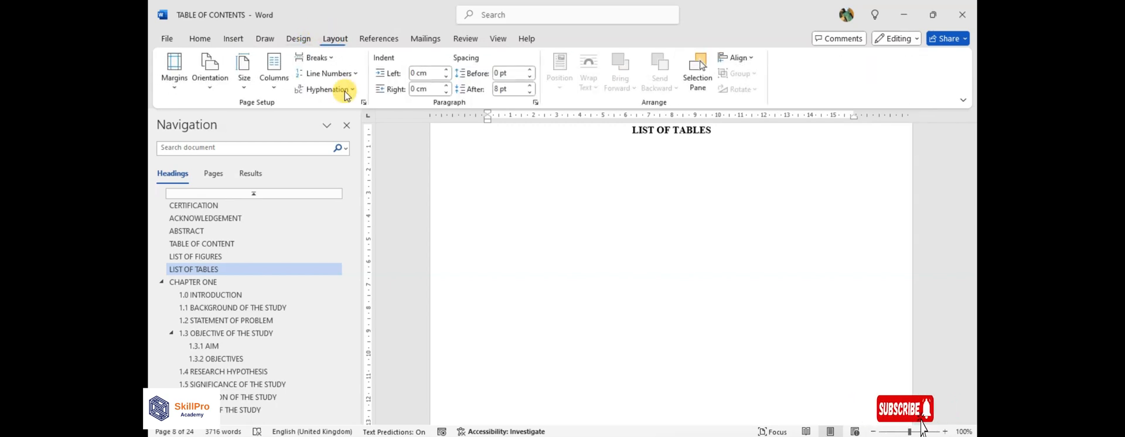
{"action": "left_click", "coordinate": [484, 229]}
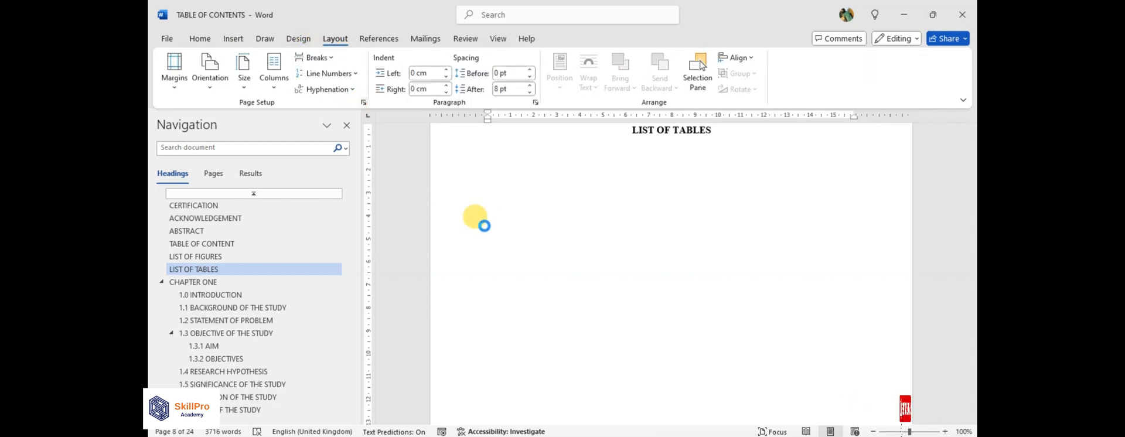
{"action": "left_click", "coordinate": [454, 342]}
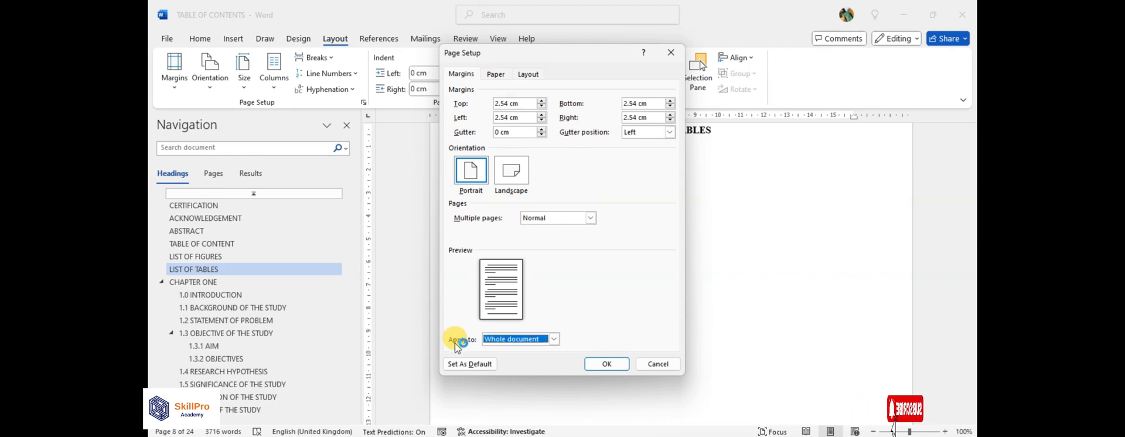
{"action": "left_click", "coordinate": [554, 339]}
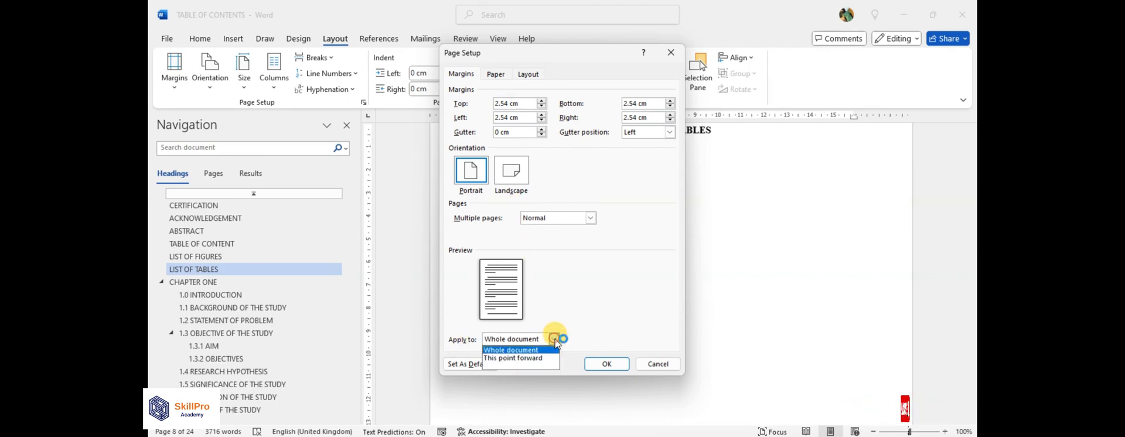
{"action": "left_click", "coordinate": [514, 359]}
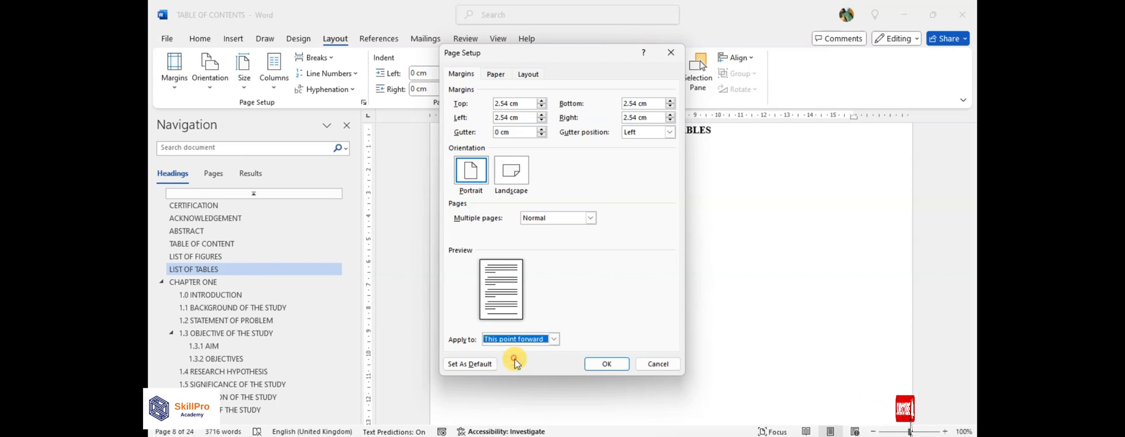
{"action": "left_click", "coordinate": [608, 365]}
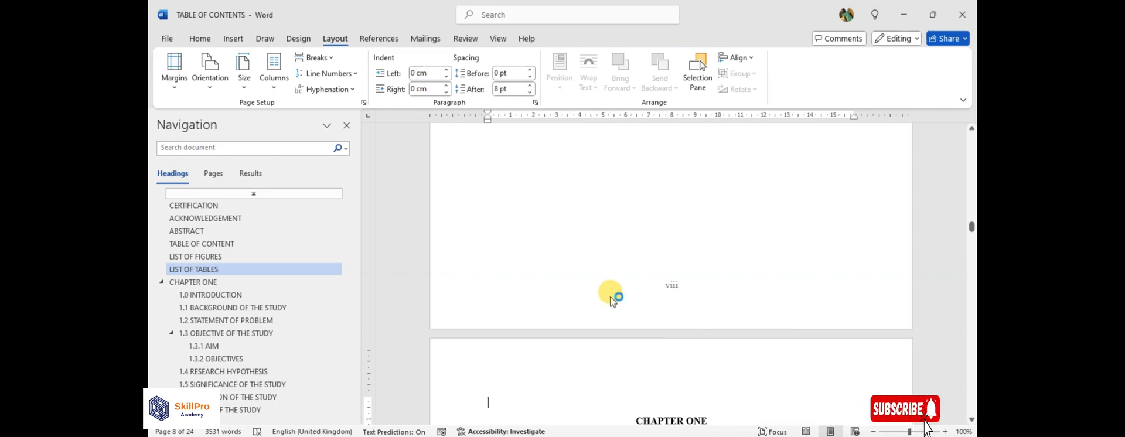
Set the page number format of the Chapter One section to 1, 2, 3, with numbering starting at 1.
{"action": "scroll", "coordinate": [612, 295], "scroll_direction": "down", "scroll_amount": 5}
{"action": "scroll", "coordinate": [605, 241], "scroll_direction": "down", "scroll_amount": 8}
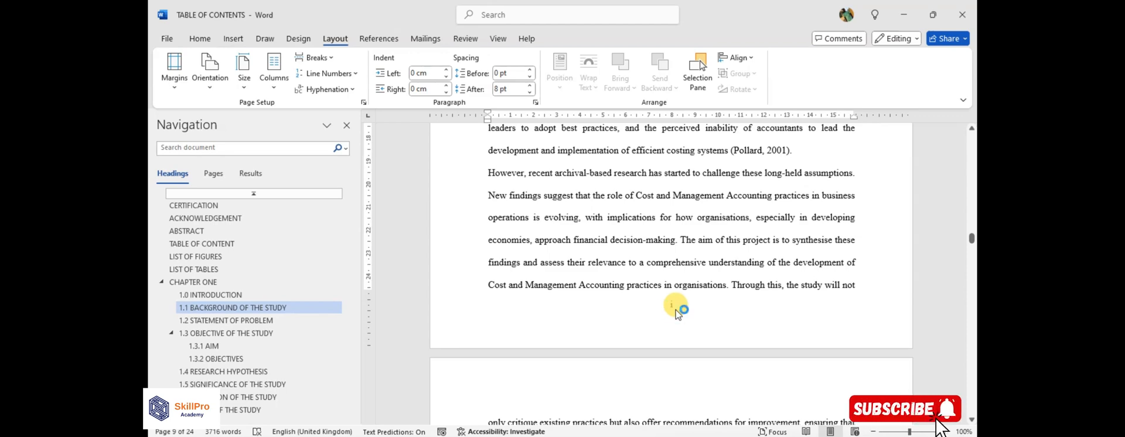
{"action": "left_click", "coordinate": [235, 39]}
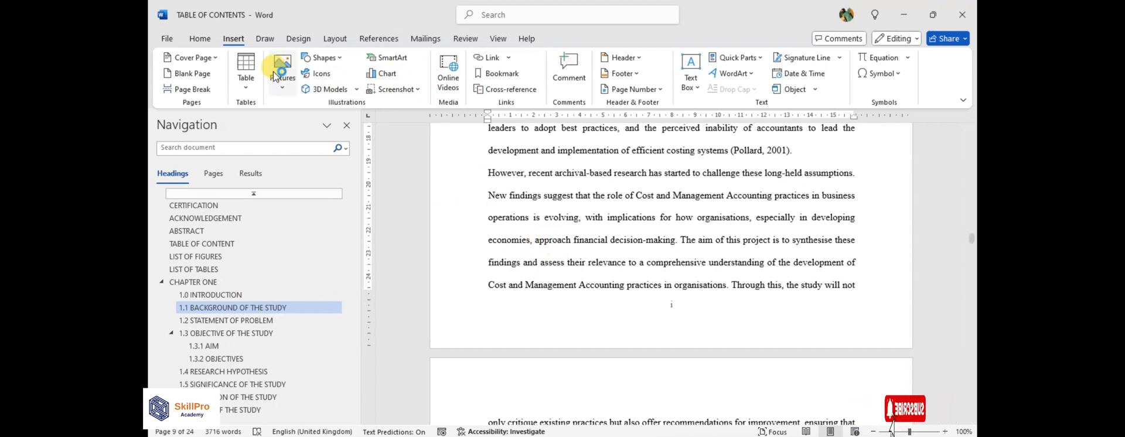
{"action": "left_click", "coordinate": [635, 89]}
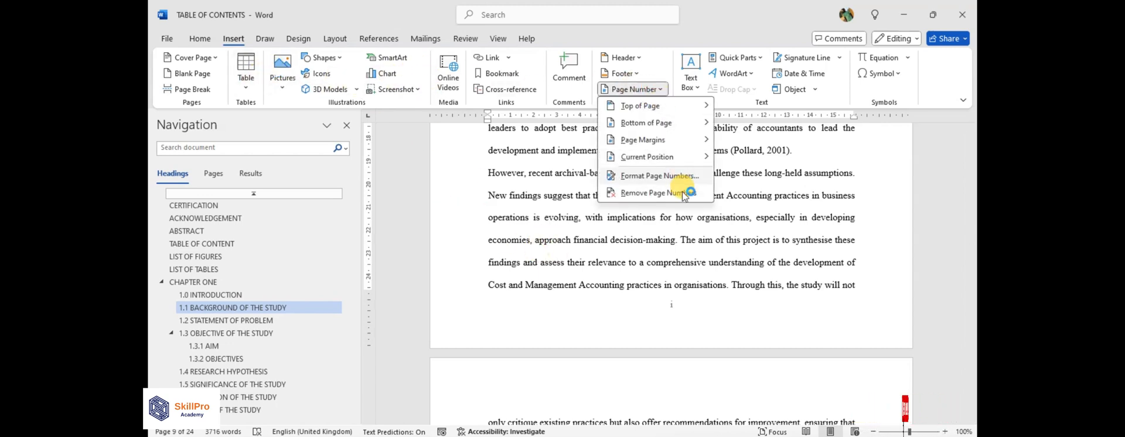
{"action": "left_click", "coordinate": [649, 175]}
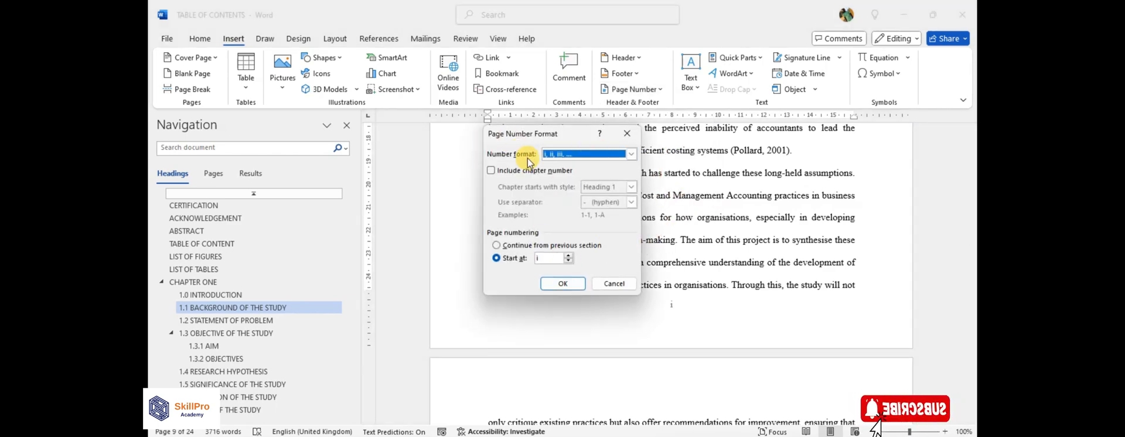
{"action": "left_click", "coordinate": [631, 153]}
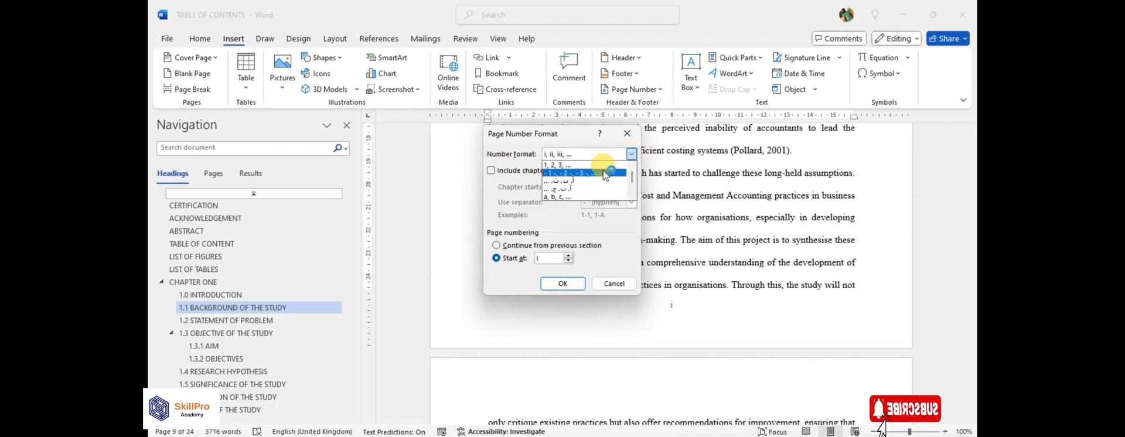
{"action": "left_click", "coordinate": [557, 165]}
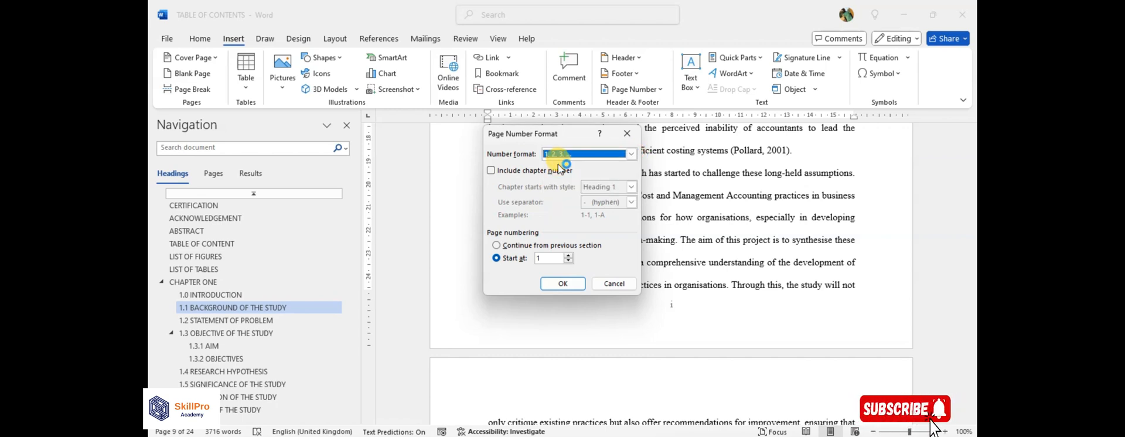
{"action": "left_click", "coordinate": [562, 284]}
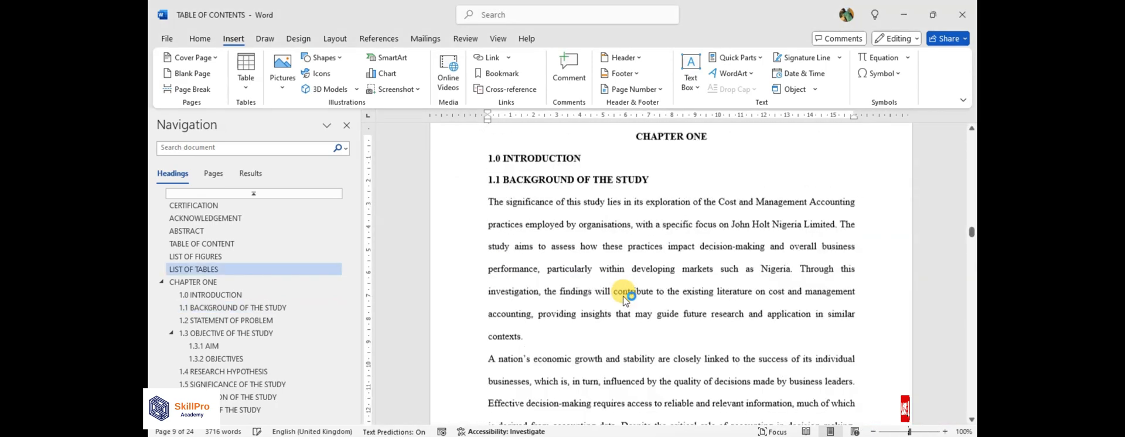
Examine the footer page numbers of Chapter One and of the LIST OF TABLES page before it.
{"action": "scroll", "coordinate": [738, 297], "scroll_direction": "down", "scroll_amount": 3}
{"action": "scroll", "coordinate": [738, 297], "scroll_direction": "down", "scroll_amount": 8}
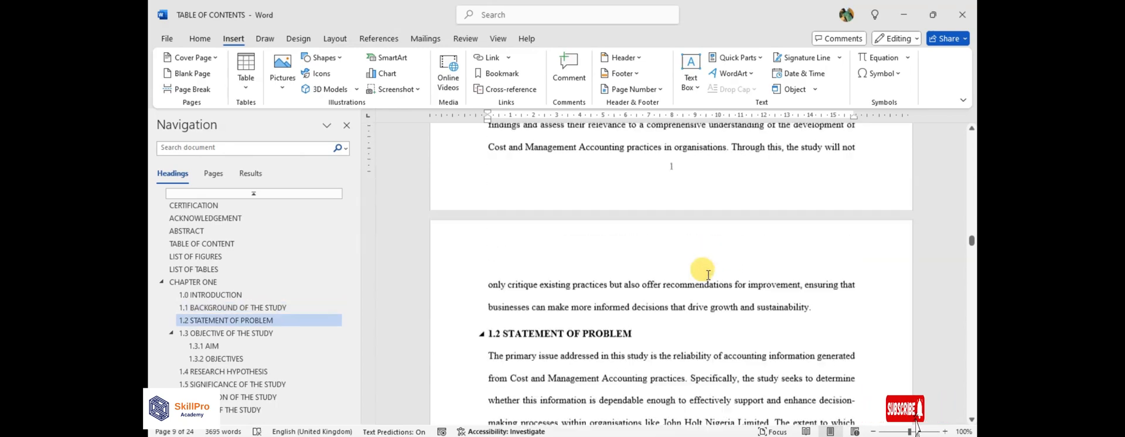
{"action": "scroll", "coordinate": [699, 236], "scroll_direction": "down", "scroll_amount": 10}
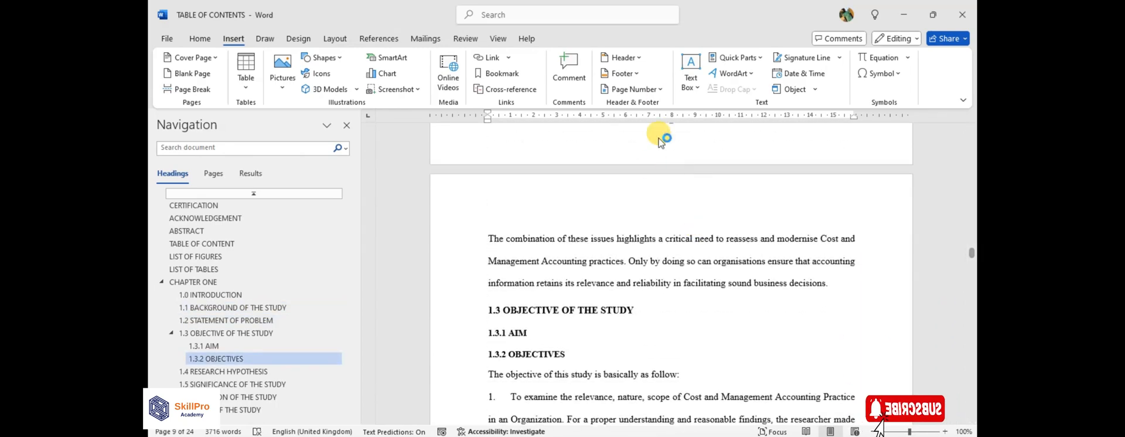
{"action": "scroll", "coordinate": [691, 158], "scroll_direction": "up", "scroll_amount": 4}
{"action": "scroll", "coordinate": [675, 211], "scroll_direction": "down", "scroll_amount": 6}
{"action": "scroll", "coordinate": [675, 212], "scroll_direction": "down", "scroll_amount": 10}
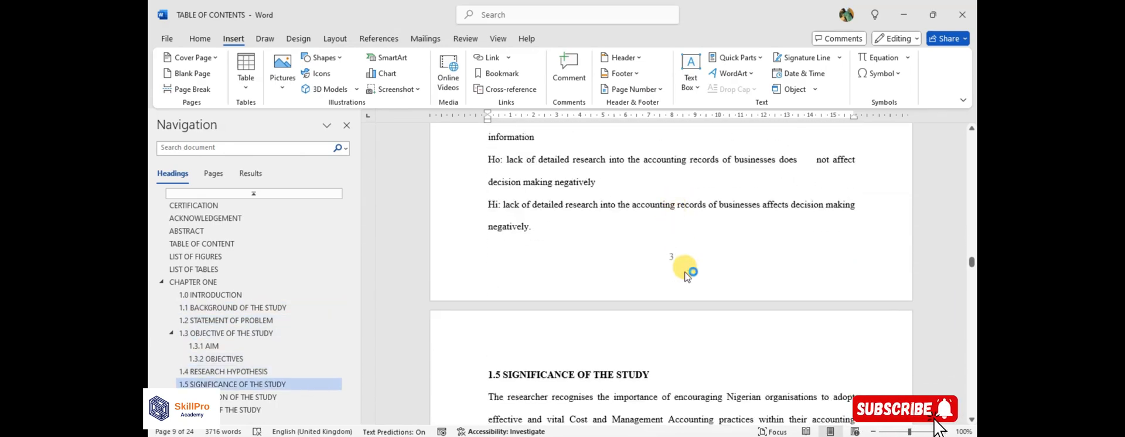
{"action": "scroll", "coordinate": [677, 234], "scroll_direction": "up", "scroll_amount": 3}
{"action": "scroll", "coordinate": [677, 238], "scroll_direction": "up", "scroll_amount": 15}
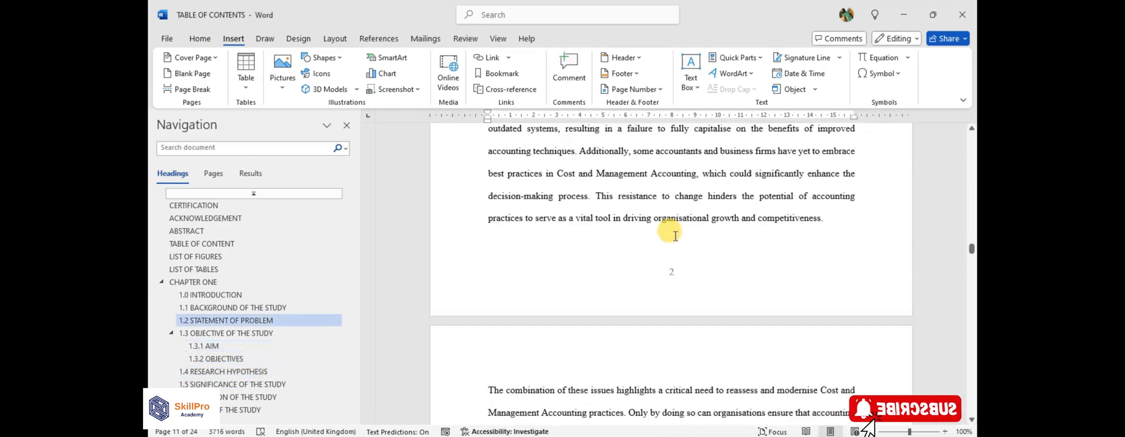
{"action": "scroll", "coordinate": [675, 237], "scroll_direction": "up", "scroll_amount": 15}
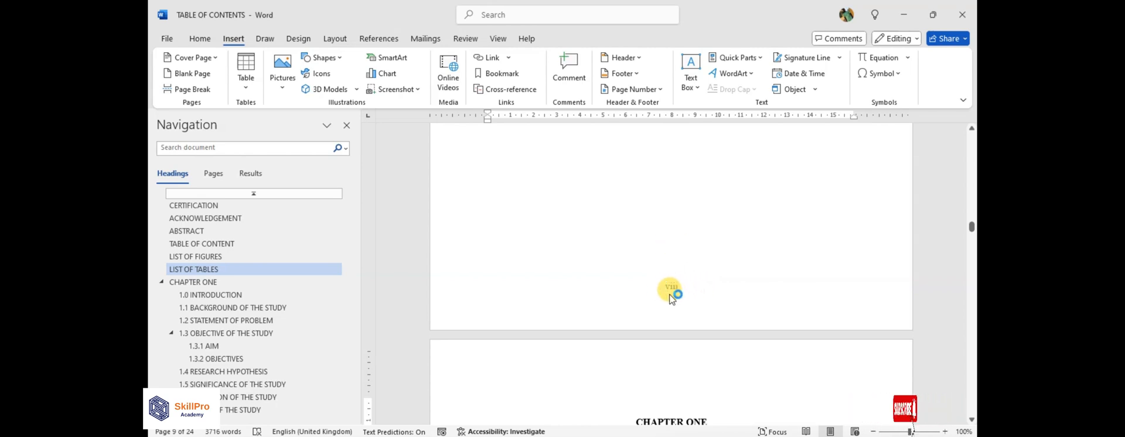
{"action": "scroll", "coordinate": [662, 316], "scroll_direction": "down", "scroll_amount": 2}
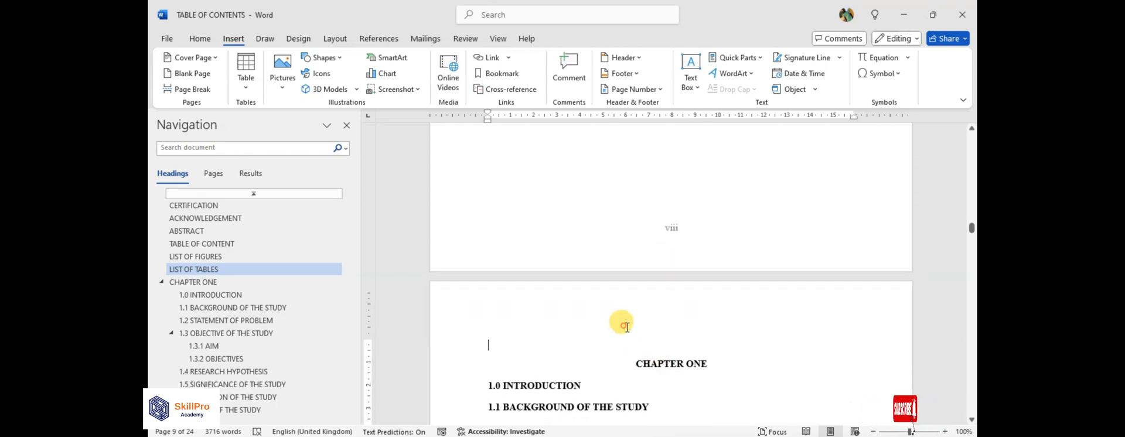
{"action": "scroll", "coordinate": [641, 337], "scroll_direction": "up", "scroll_amount": 12}
{"action": "scroll", "coordinate": [680, 321], "scroll_direction": "down", "scroll_amount": 12}
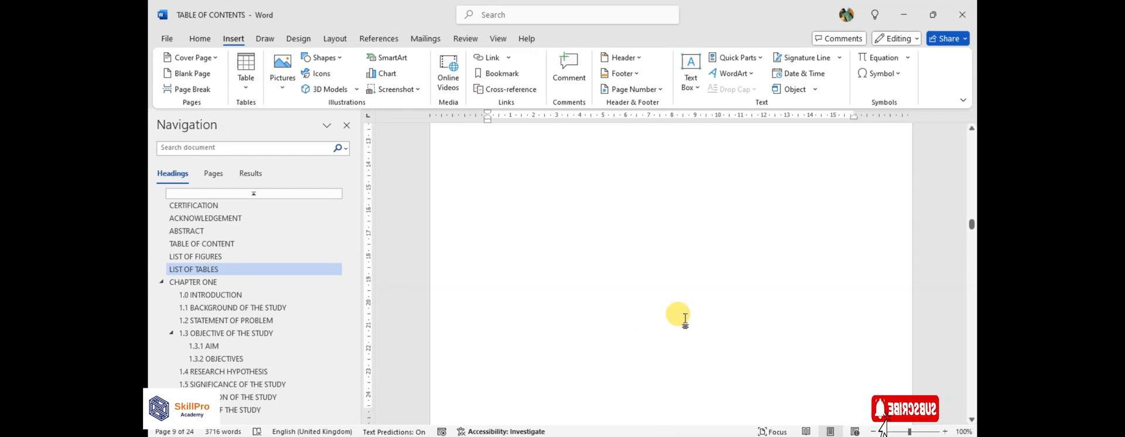
Remove the empty line above the CHAPTER ONE heading and check the page numbers on both sides of the section break.
{"action": "scroll", "coordinate": [686, 304], "scroll_direction": "up", "scroll_amount": 4}
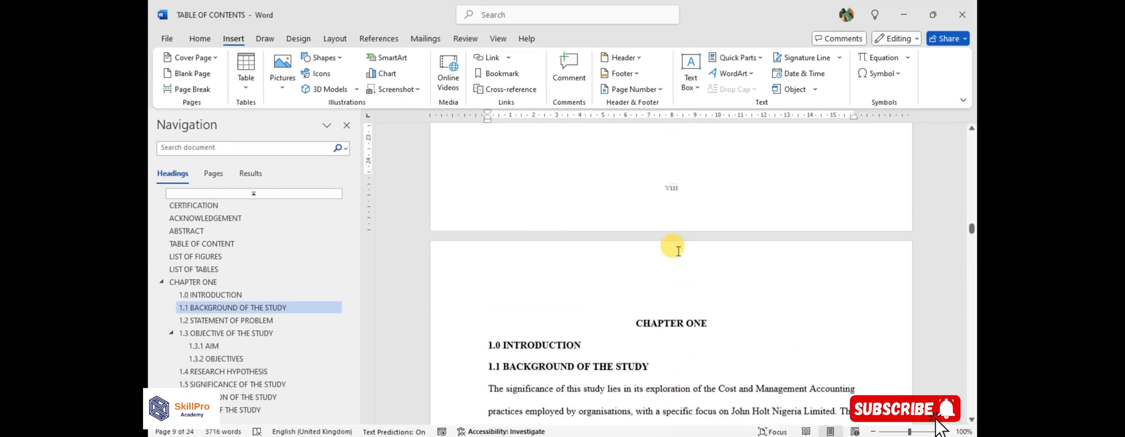
{"action": "left_click", "coordinate": [647, 311]}
{"action": "scroll", "coordinate": [665, 316], "scroll_direction": "down", "scroll_amount": 10}
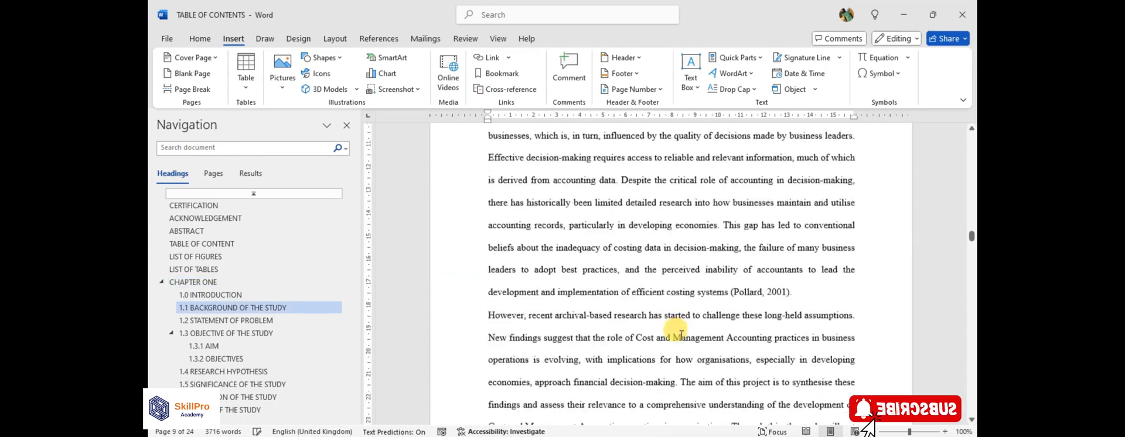
{"action": "scroll", "coordinate": [671, 328], "scroll_direction": "up", "scroll_amount": 5}
{"action": "scroll", "coordinate": [656, 274], "scroll_direction": "up", "scroll_amount": 5}
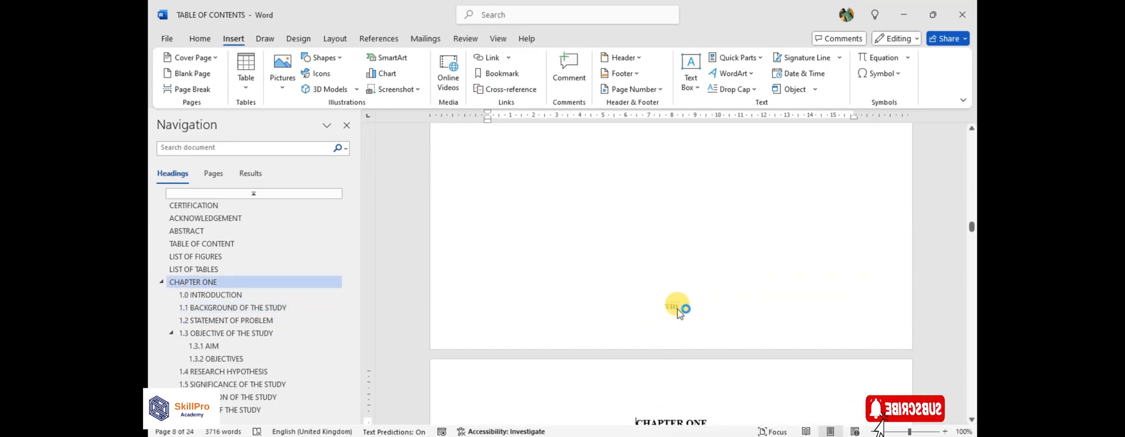
{"action": "scroll", "coordinate": [677, 308], "scroll_direction": "down", "scroll_amount": 10}
{"action": "scroll", "coordinate": [586, 317], "scroll_direction": "up", "scroll_amount": 4}
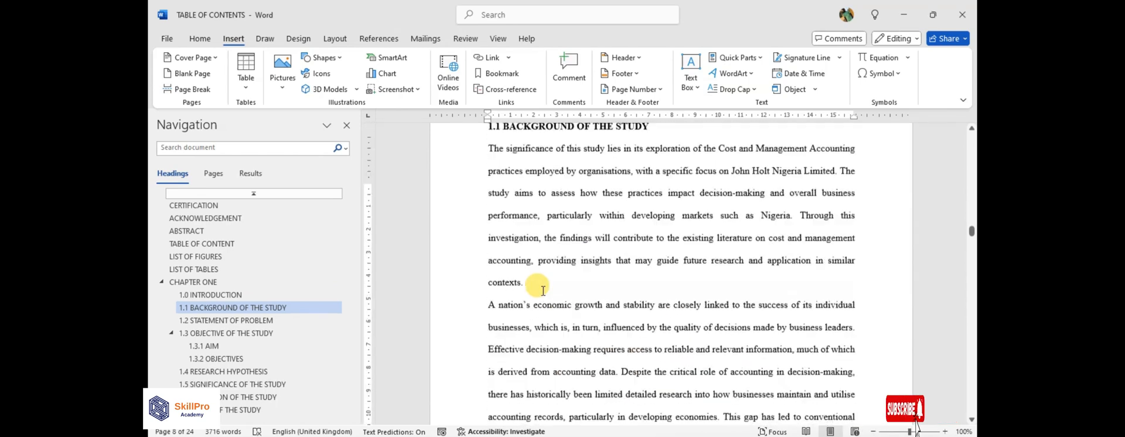
Update the table of contents on the TABLE OF CONTENT page to match the new page numbering.
{"action": "scroll", "coordinate": [543, 290], "scroll_direction": "up", "scroll_amount": 10}
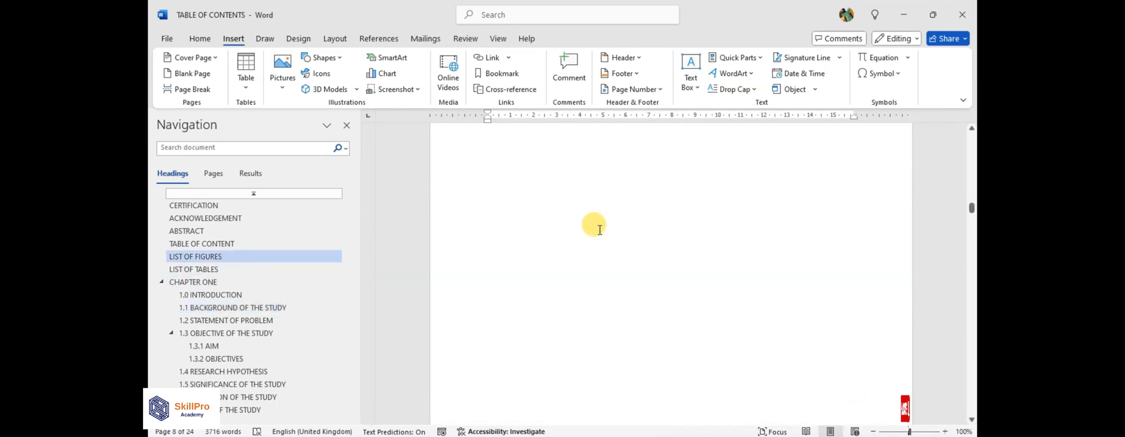
{"action": "scroll", "coordinate": [598, 229], "scroll_direction": "up", "scroll_amount": 15}
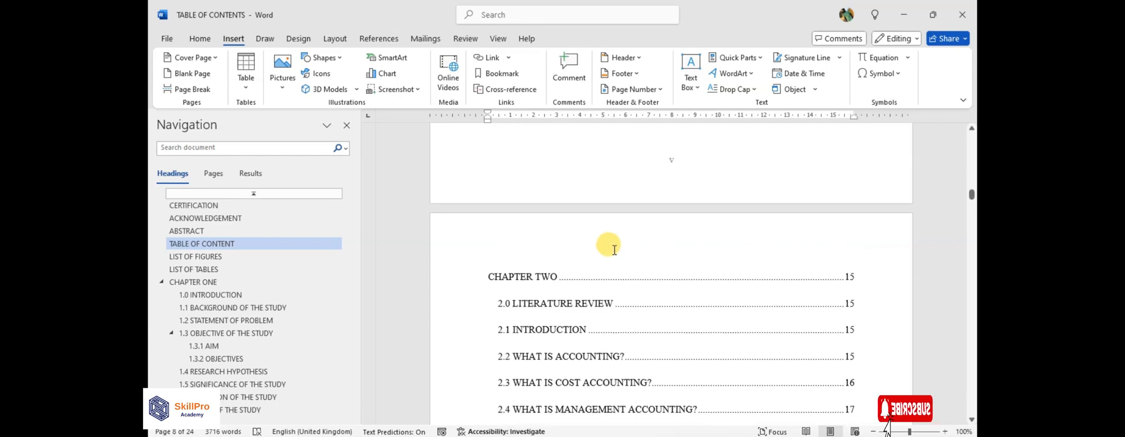
{"action": "scroll", "coordinate": [614, 250], "scroll_direction": "up", "scroll_amount": 10}
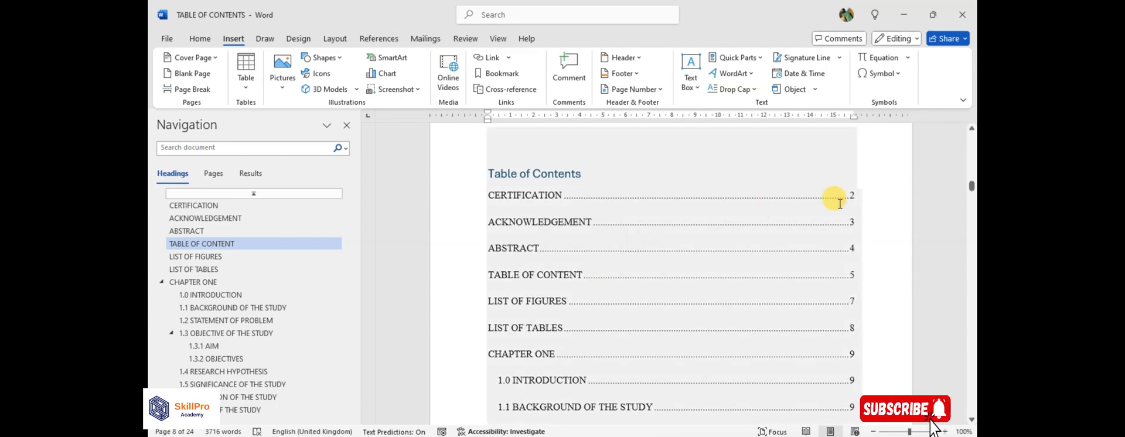
{"action": "left_click", "coordinate": [539, 175]}
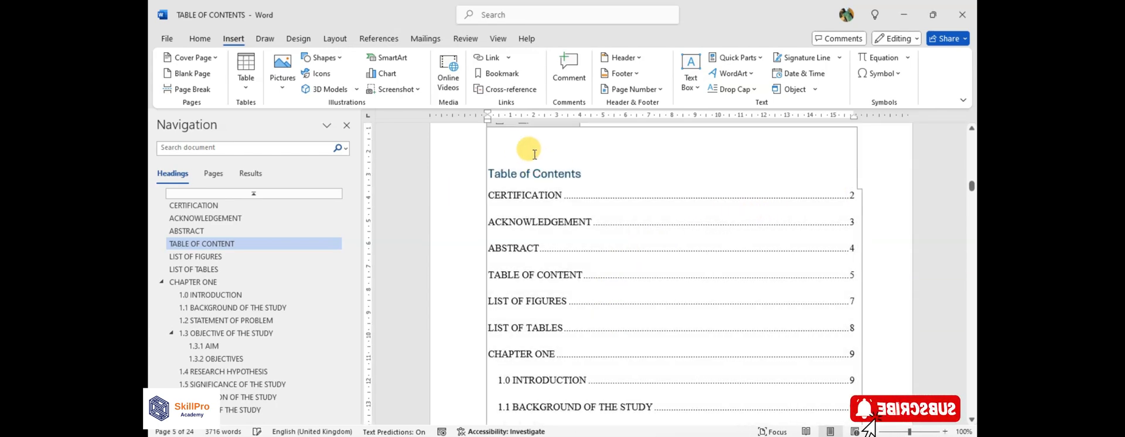
{"action": "scroll", "coordinate": [534, 154], "scroll_direction": "up", "scroll_amount": 4}
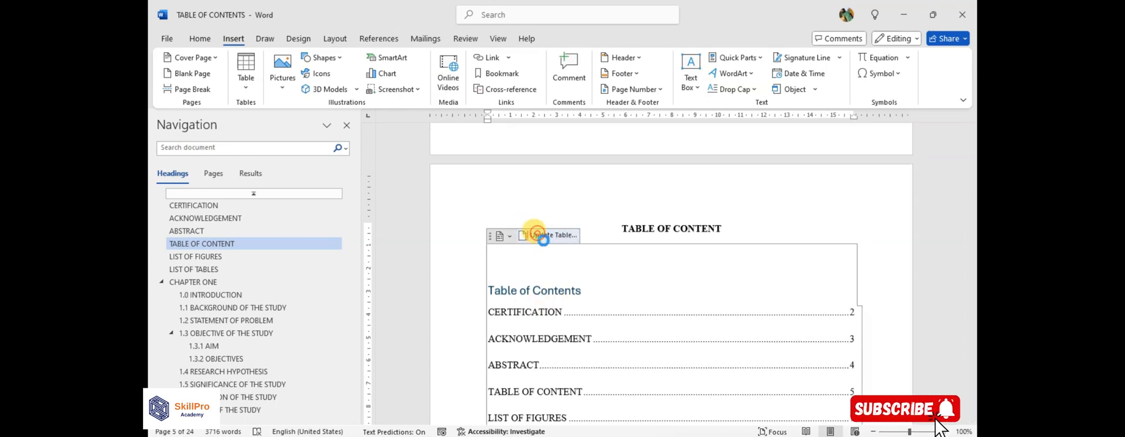
{"action": "left_click", "coordinate": [538, 234]}
{"action": "left_click", "coordinate": [574, 242]}
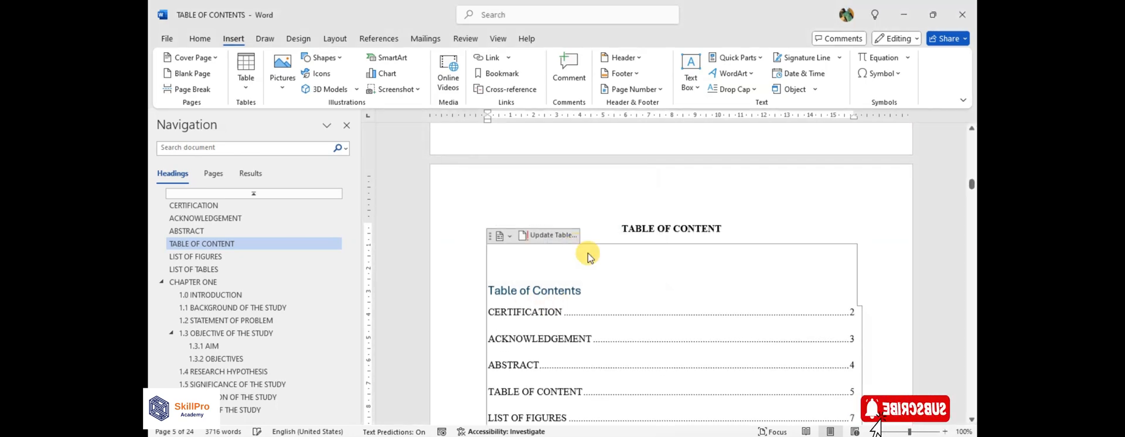
{"action": "scroll", "coordinate": [789, 313], "scroll_direction": "down", "scroll_amount": 1}
{"action": "scroll", "coordinate": [789, 314], "scroll_direction": "down", "scroll_amount": 3}
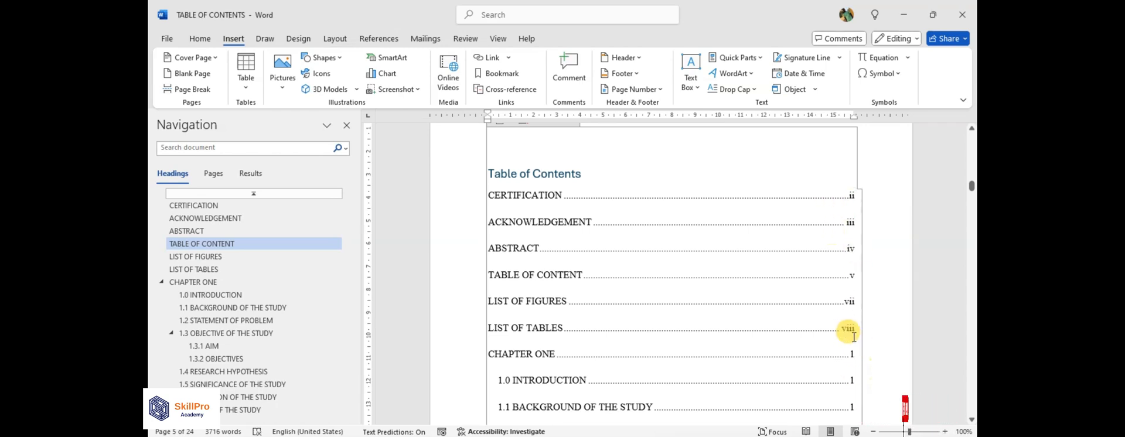
Open the footer page number of the title page for editing.
{"action": "scroll", "coordinate": [680, 270], "scroll_direction": "up", "scroll_amount": 15}
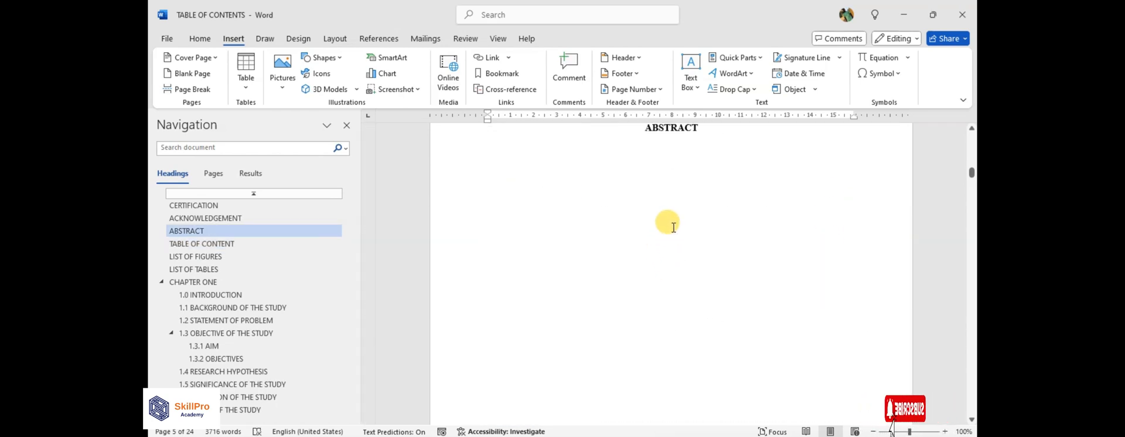
{"action": "scroll", "coordinate": [674, 237], "scroll_direction": "up", "scroll_amount": 15}
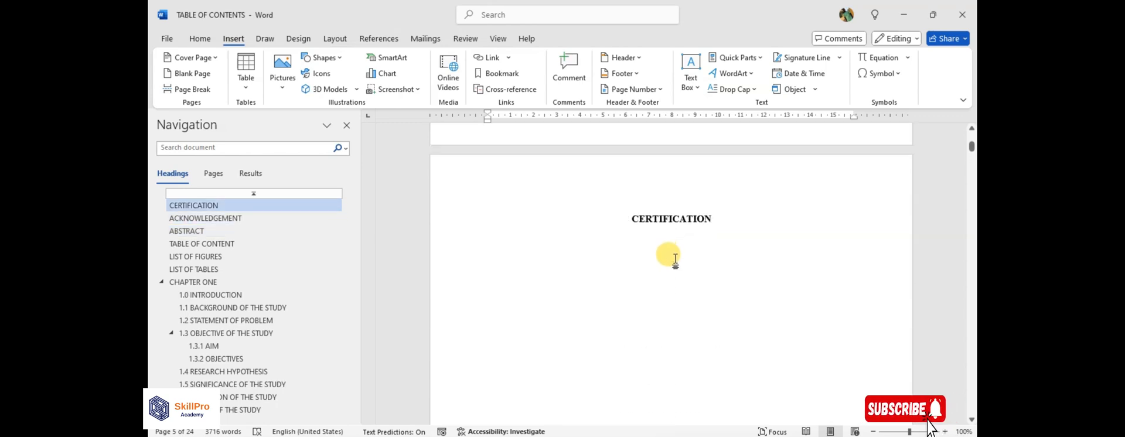
{"action": "scroll", "coordinate": [677, 262], "scroll_direction": "up", "scroll_amount": 5}
{"action": "scroll", "coordinate": [680, 263], "scroll_direction": "down", "scroll_amount": 8}
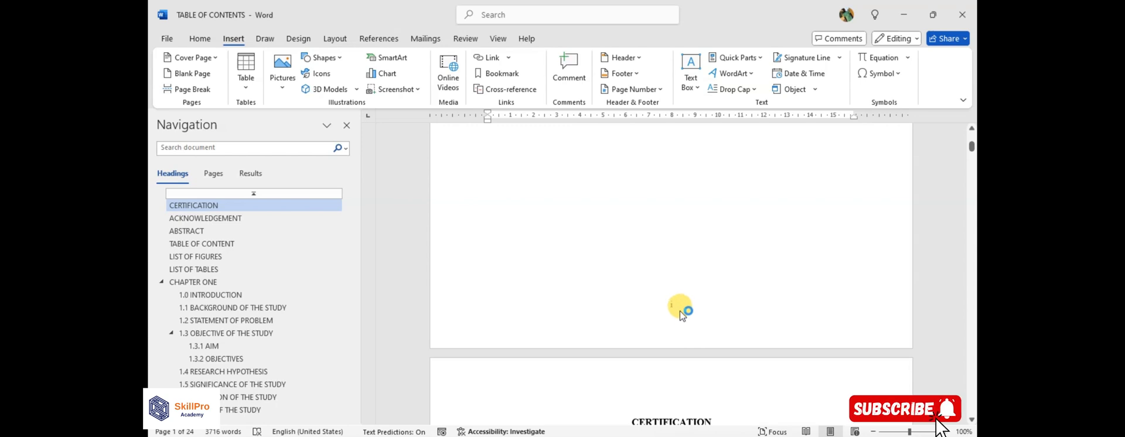
{"action": "scroll", "coordinate": [680, 281], "scroll_direction": "down", "scroll_amount": 1}
{"action": "double_click", "coordinate": [680, 275]}
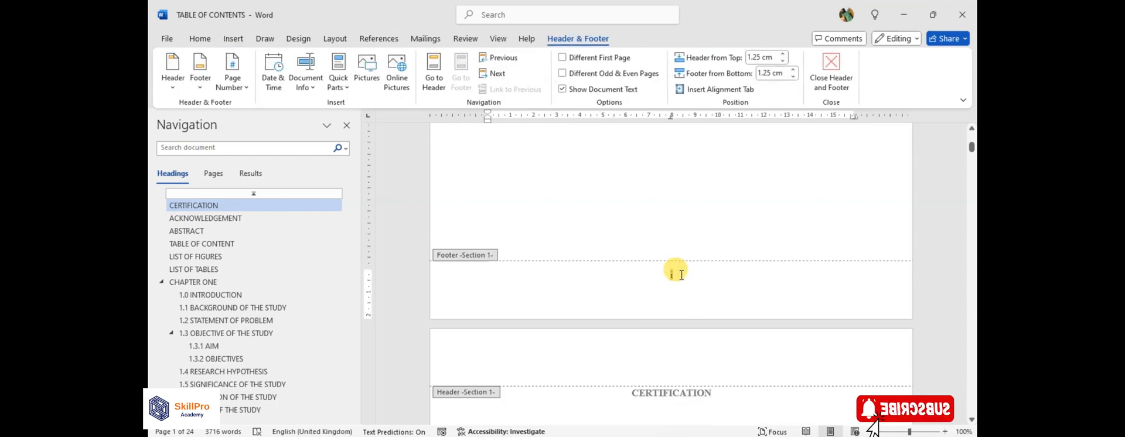